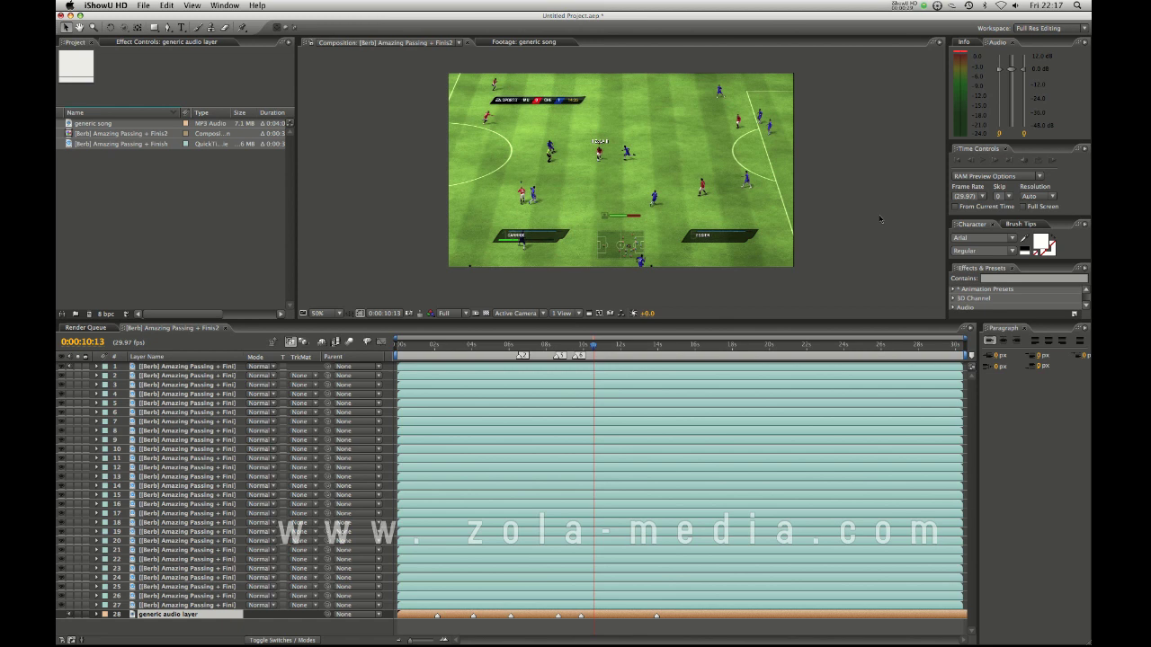
- Activate After Effects and scrub the football edit to 0:00:12:06
left_click(613, 349)
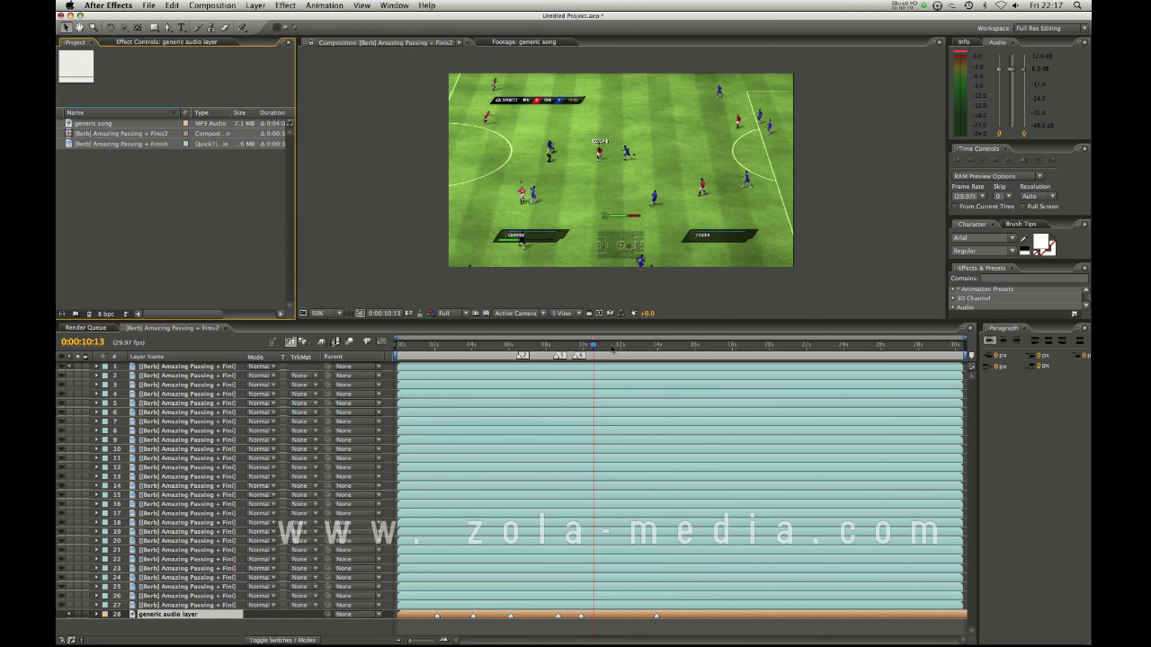
left_click_drag(622, 347, 627, 347)
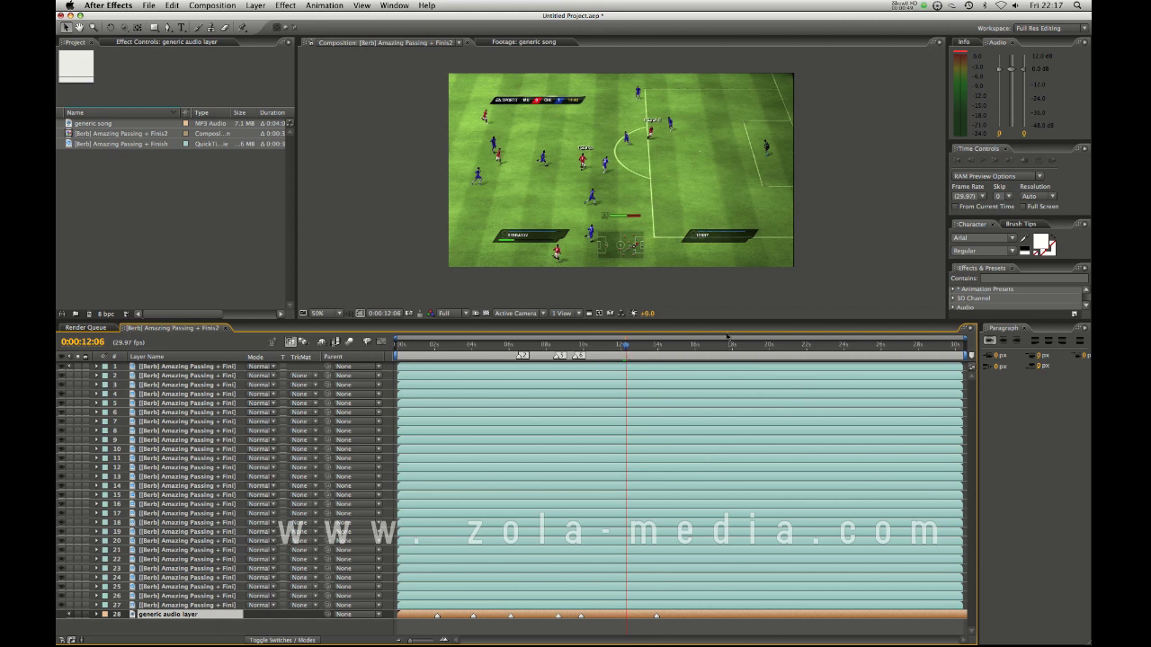
- Enlarge the composition viewer and preview frames ahead at 0:00:16:11, 0:00:22:19 and 0:00:25:13
left_click_drag(723, 320, 723, 347)
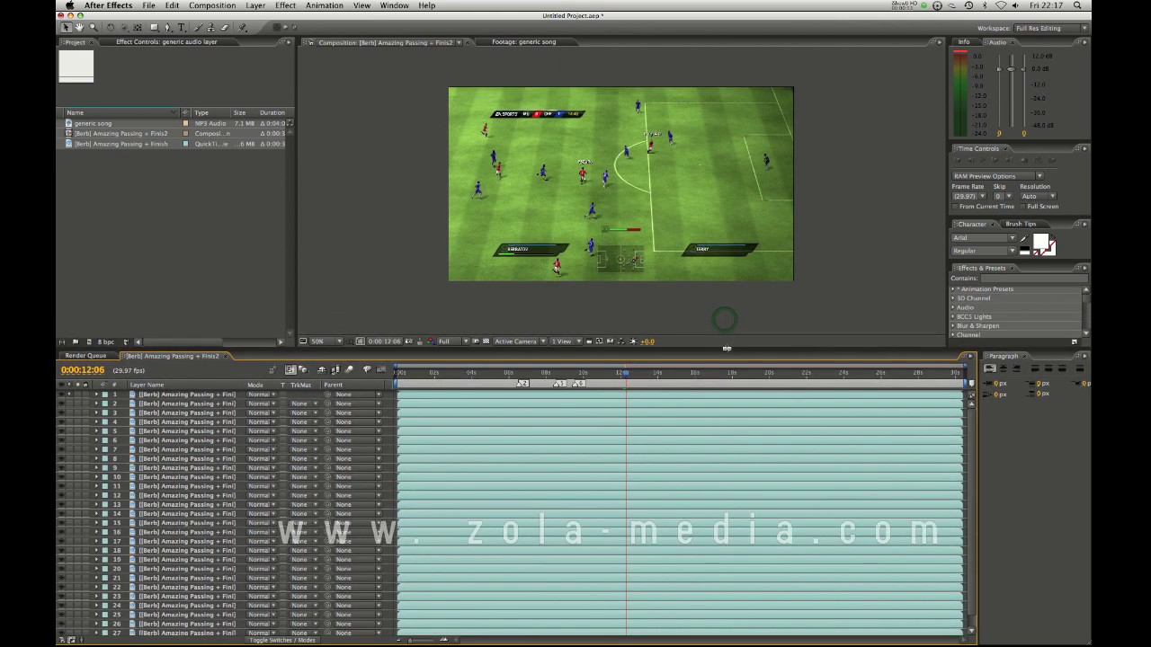
left_click(705, 372)
left_click(754, 372)
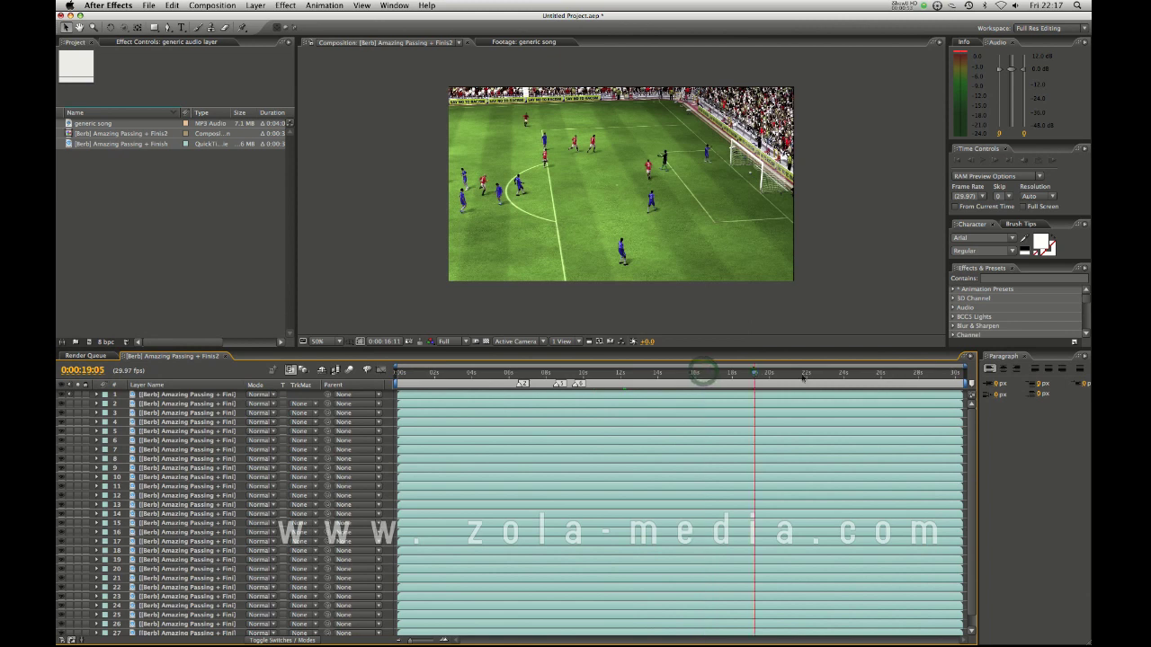
left_click(821, 372)
left_click(870, 382)
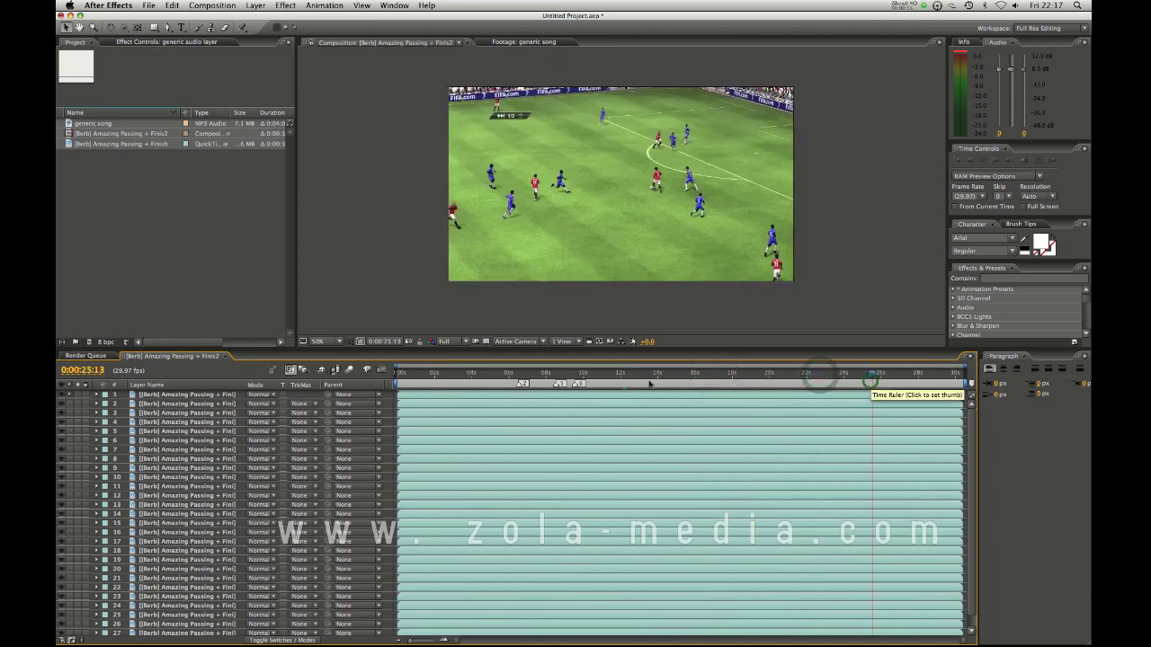
- Jump back through the footage to 0:00:04:22 and scroll the layer list
left_click(553, 382)
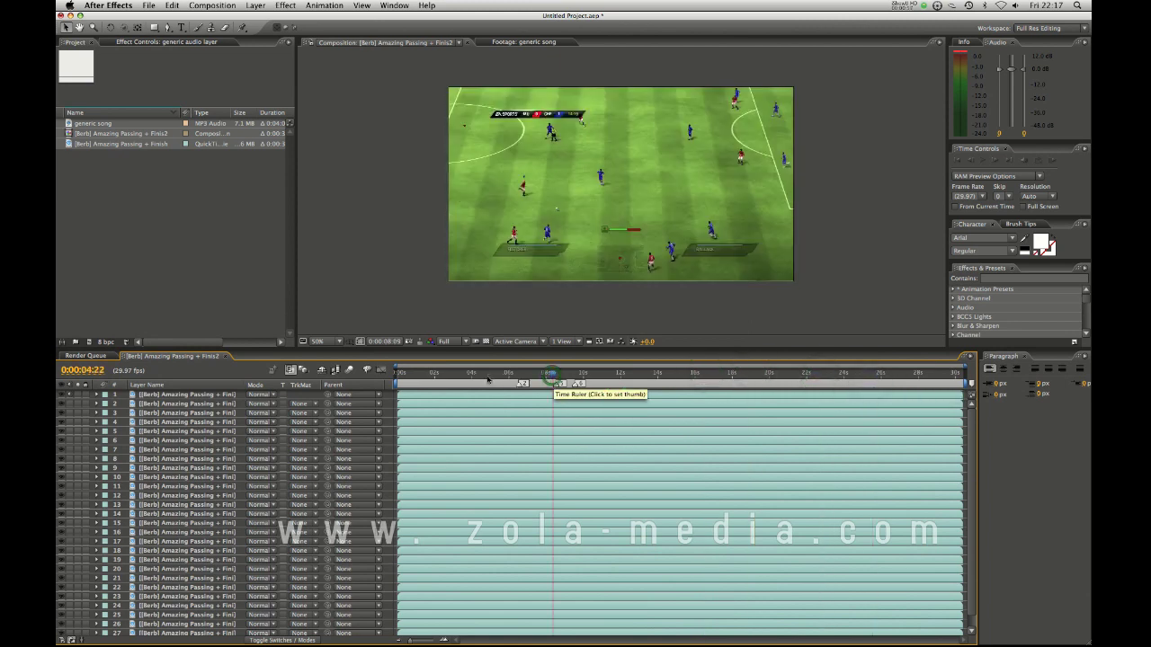
left_click(487, 383)
scroll(424, 441, "down", 1)
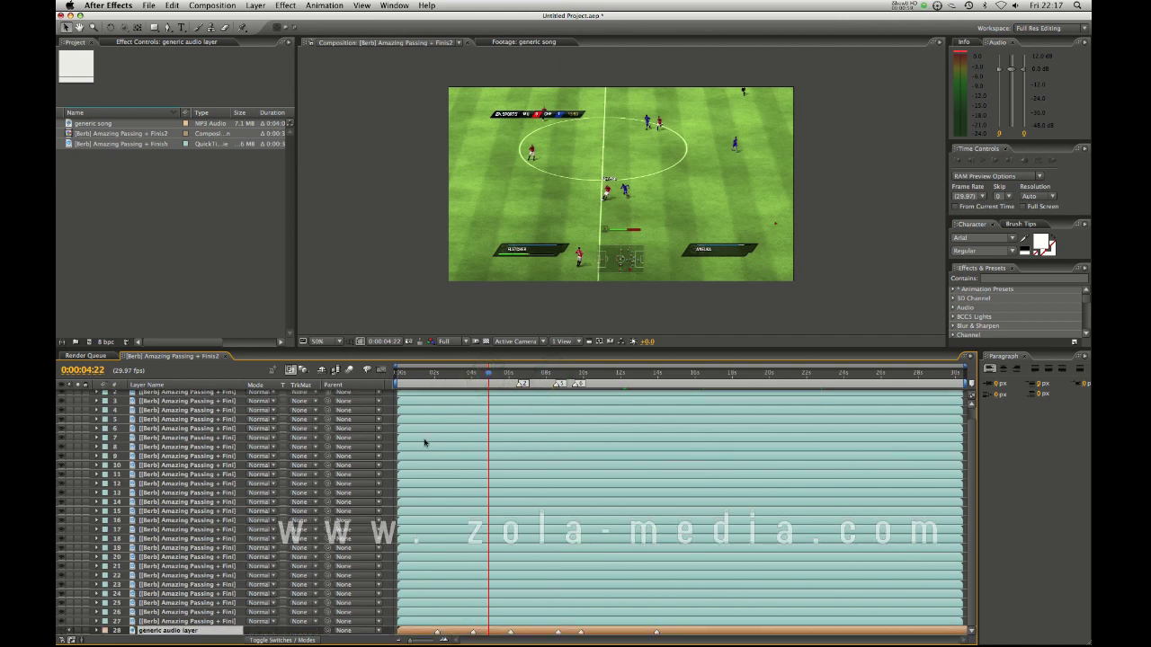
scroll(424, 441, "up", 1)
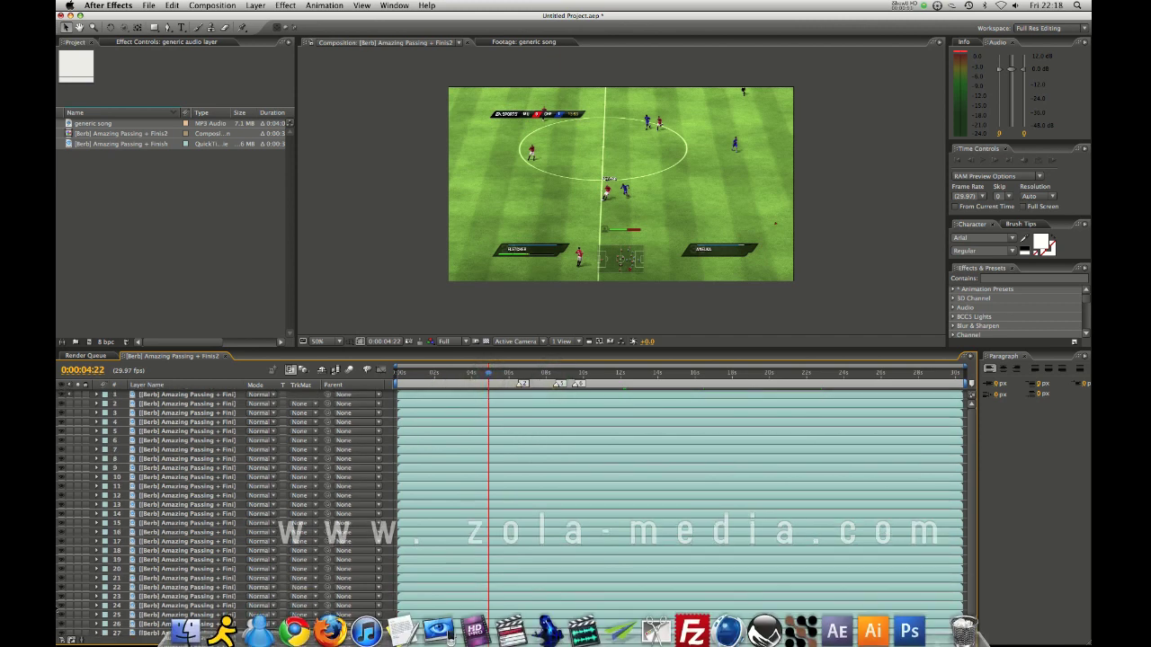
scroll(598, 468, "down", 1)
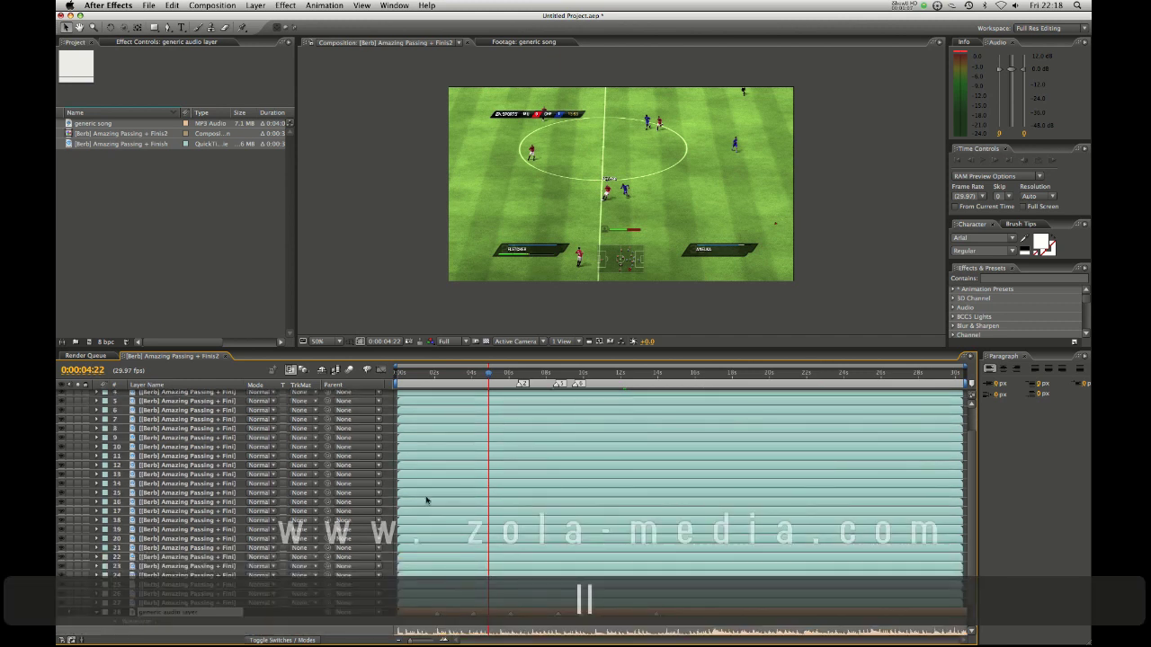
- Reveal the audio waveform and zoom the timeline in around 0:00:04:12
key("l")
key("l")
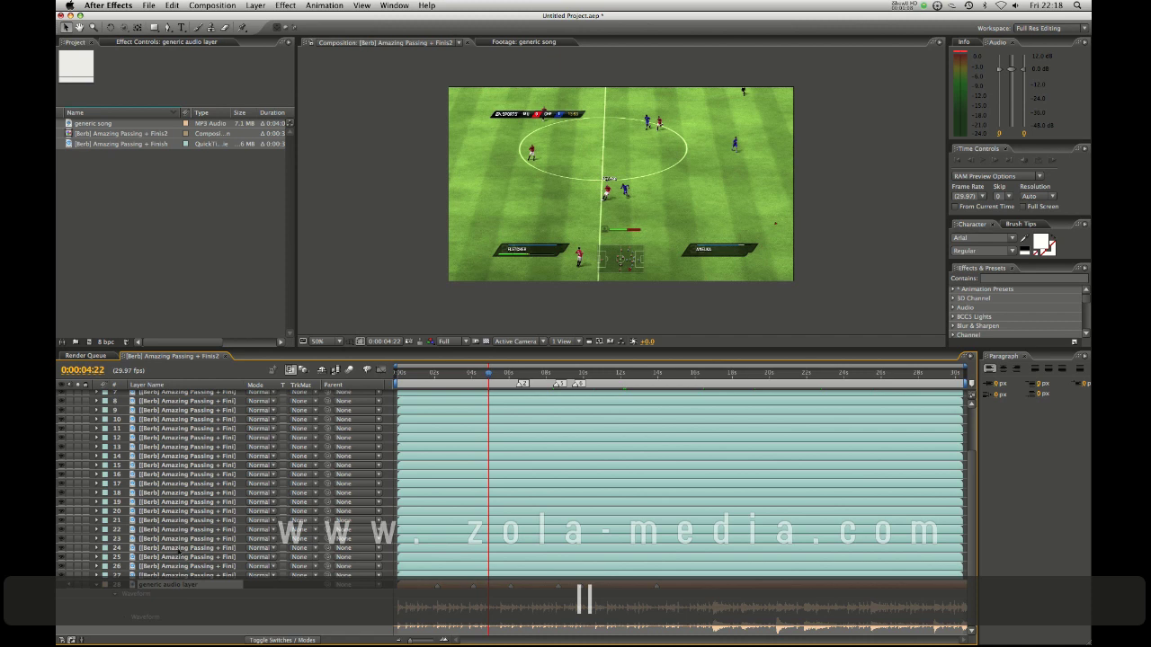
left_click(481, 374)
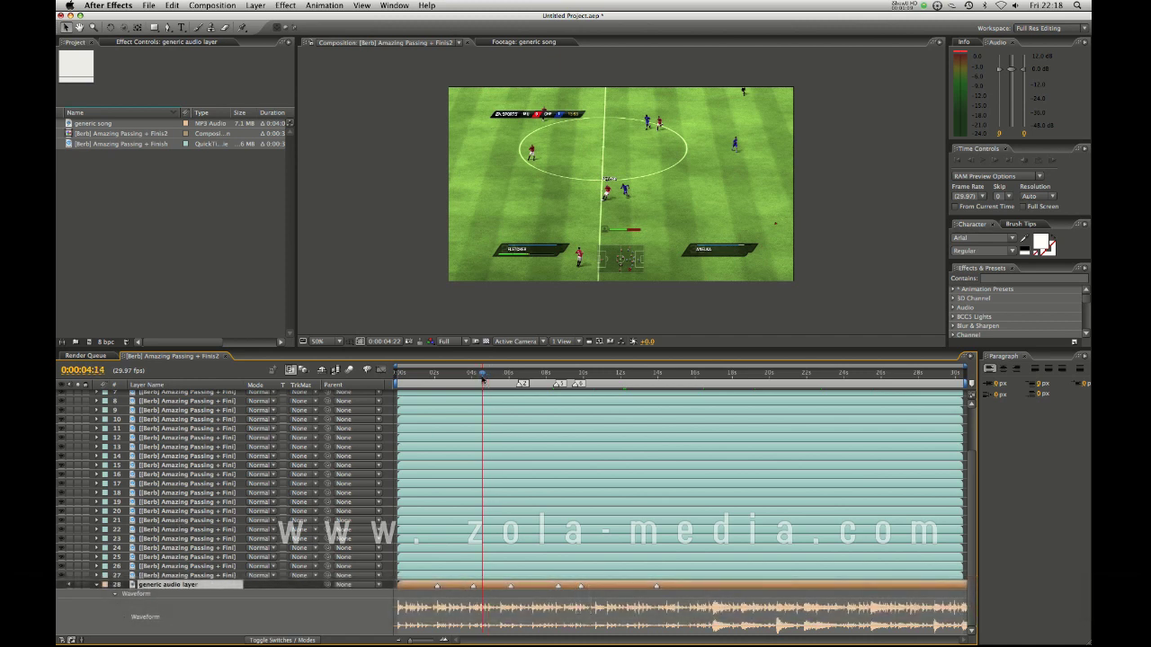
left_click(428, 639)
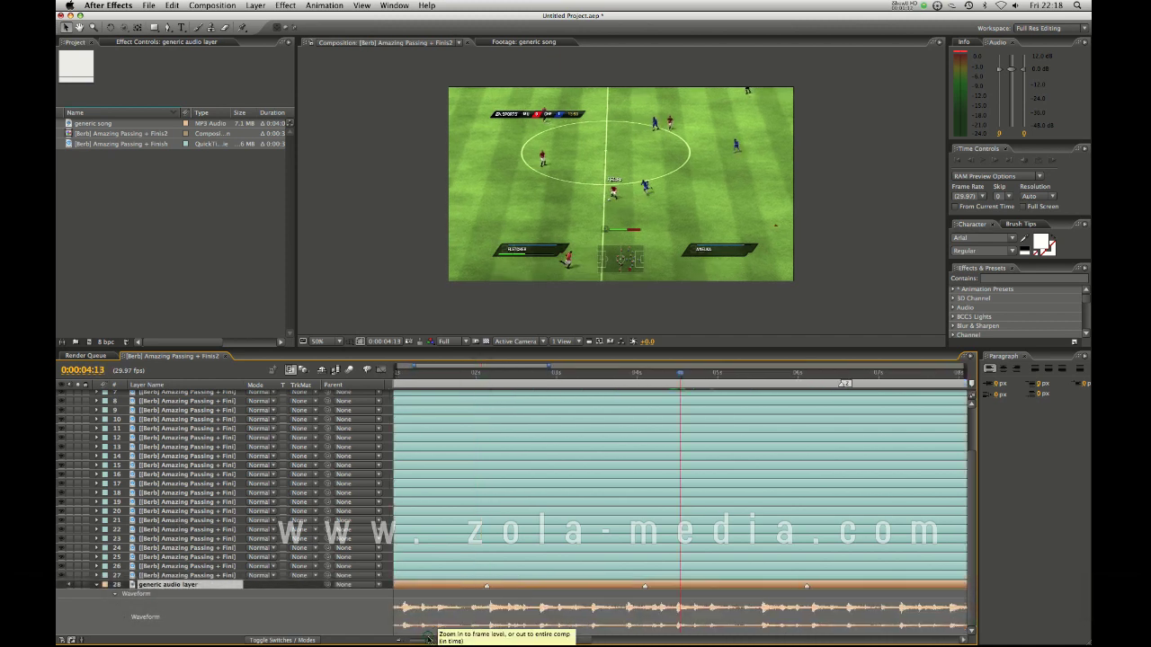
left_click(677, 374)
- Delete layer 28, the generic audio layer, and select footage layer 2
left_click(677, 575)
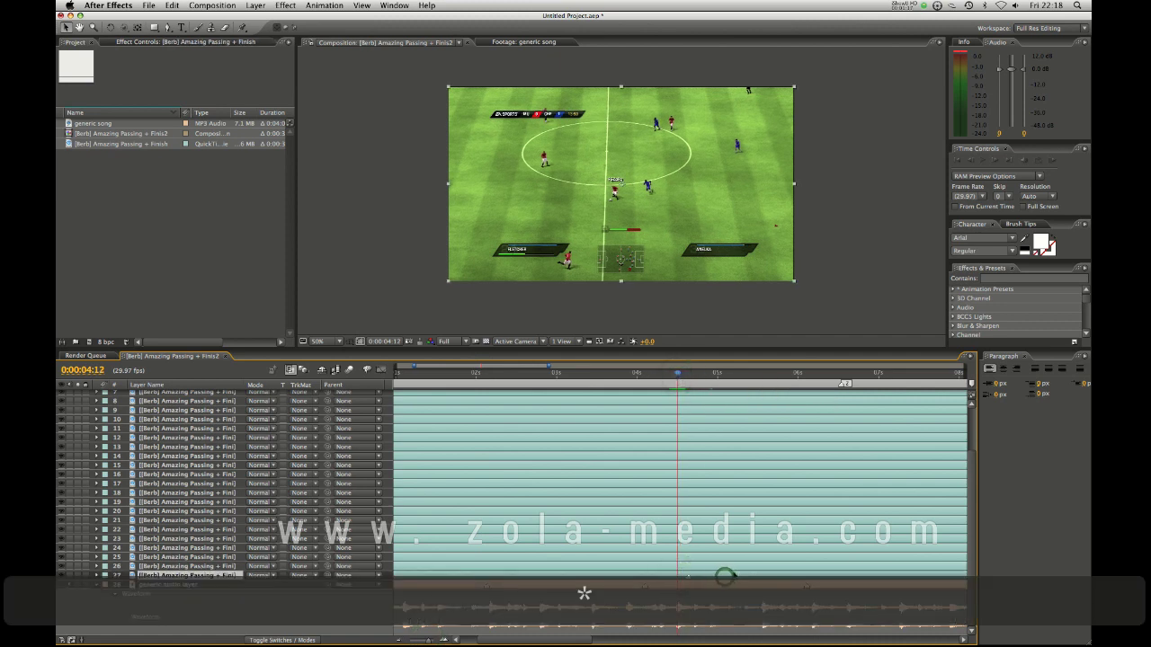
left_click(724, 577)
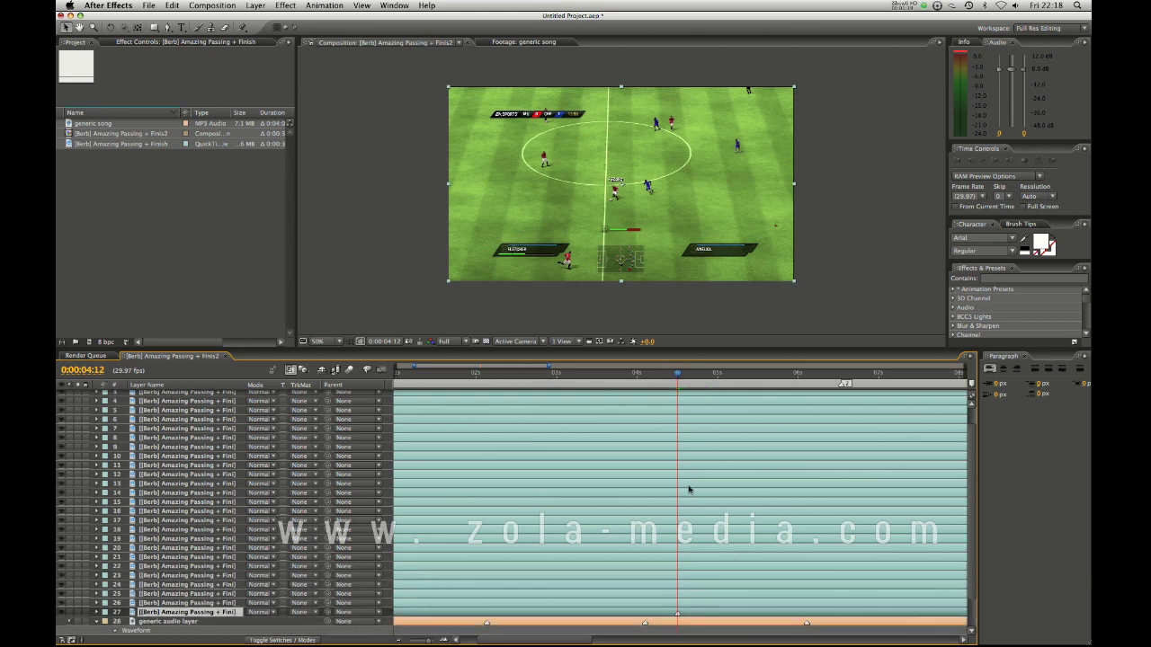
key("Delete")
left_click(668, 406)
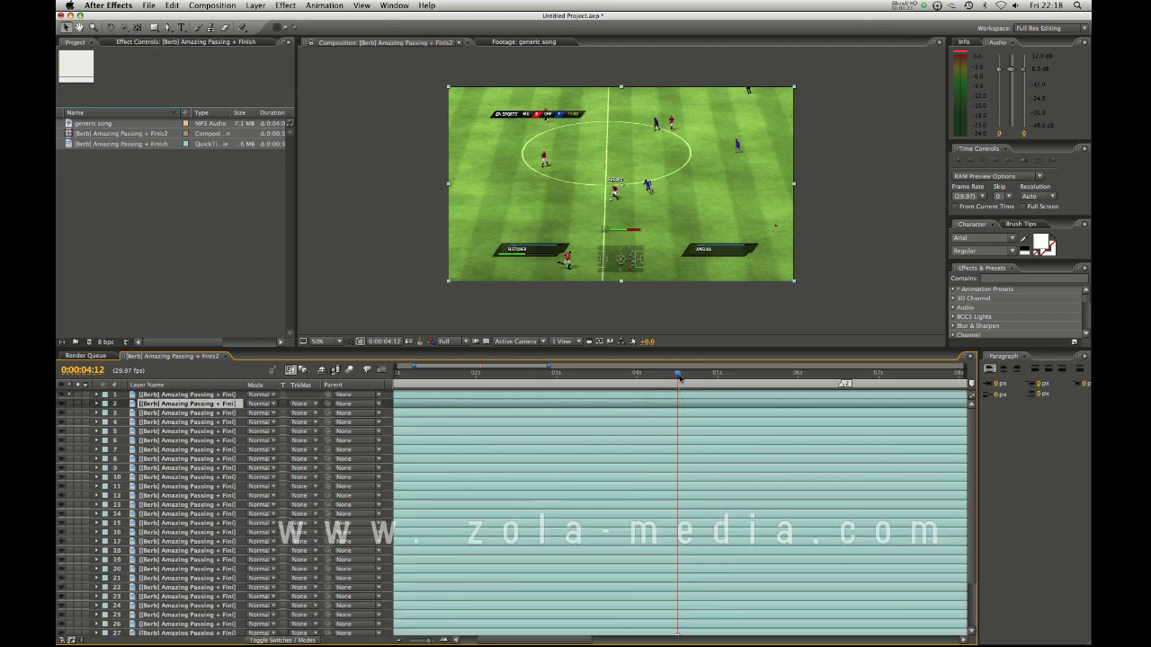
- Add composition markers 1, 2, 3, 9 and 0 on beats from 0:00:02:05 to 0:00:05:02
left_click_drag(693, 379, 708, 378)
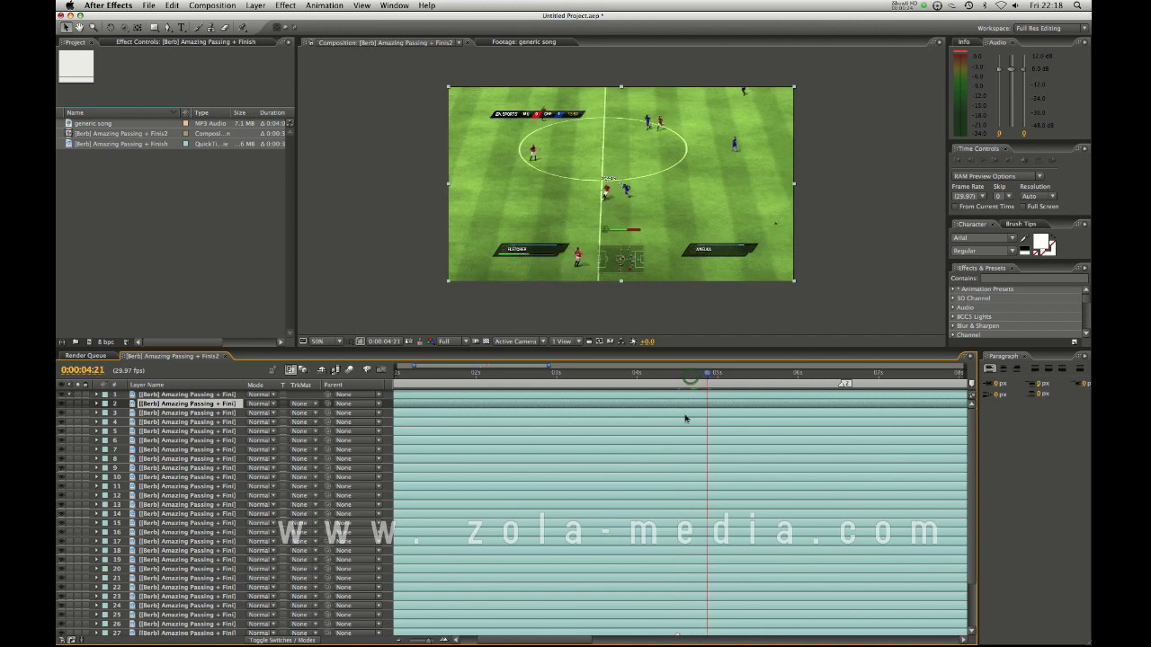
left_click(492, 379)
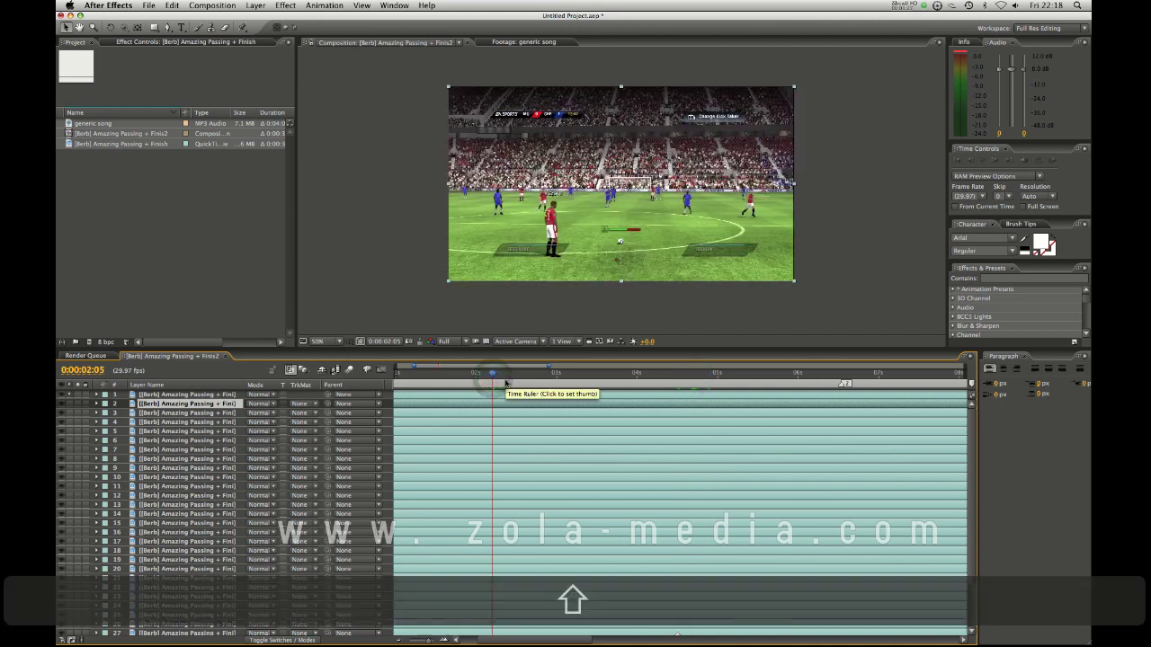
key("shift+1")
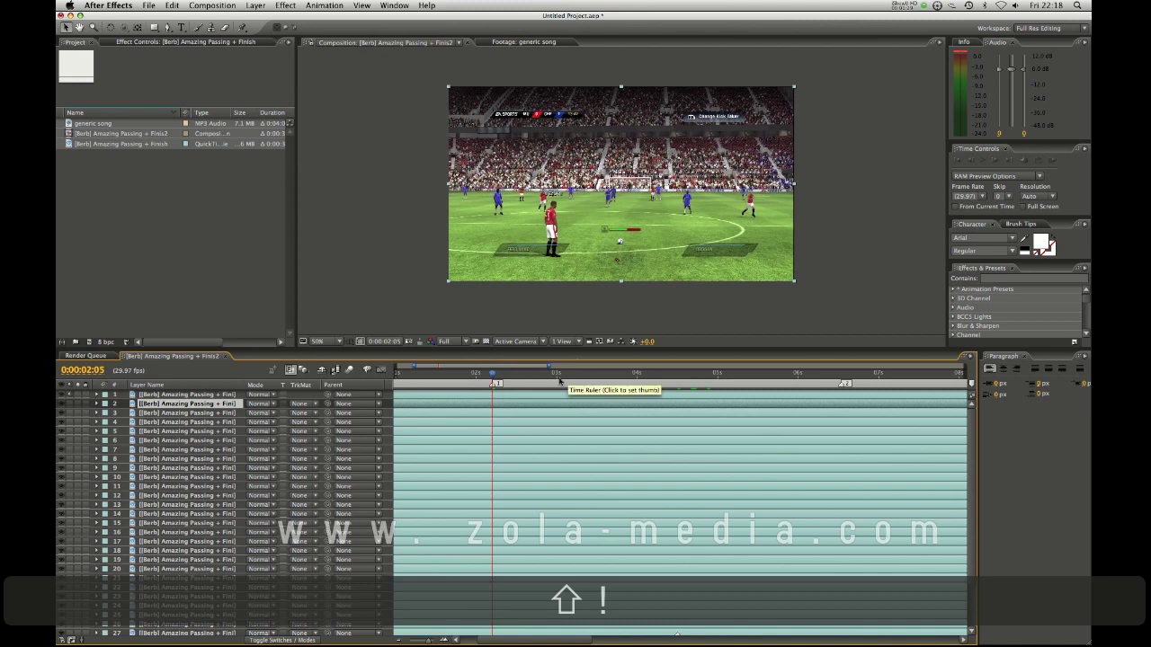
left_click(559, 378)
key("shift+2")
left_click(613, 374)
key("shift+3")
key("shift+3")
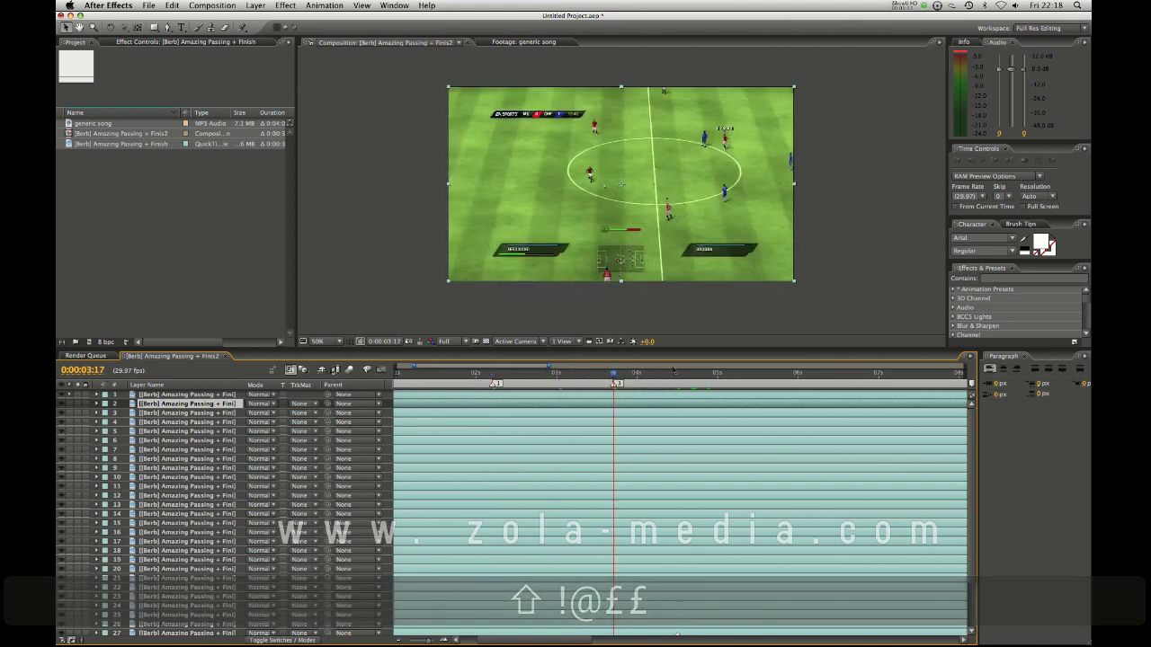
left_click(673, 372)
key("shift+9")
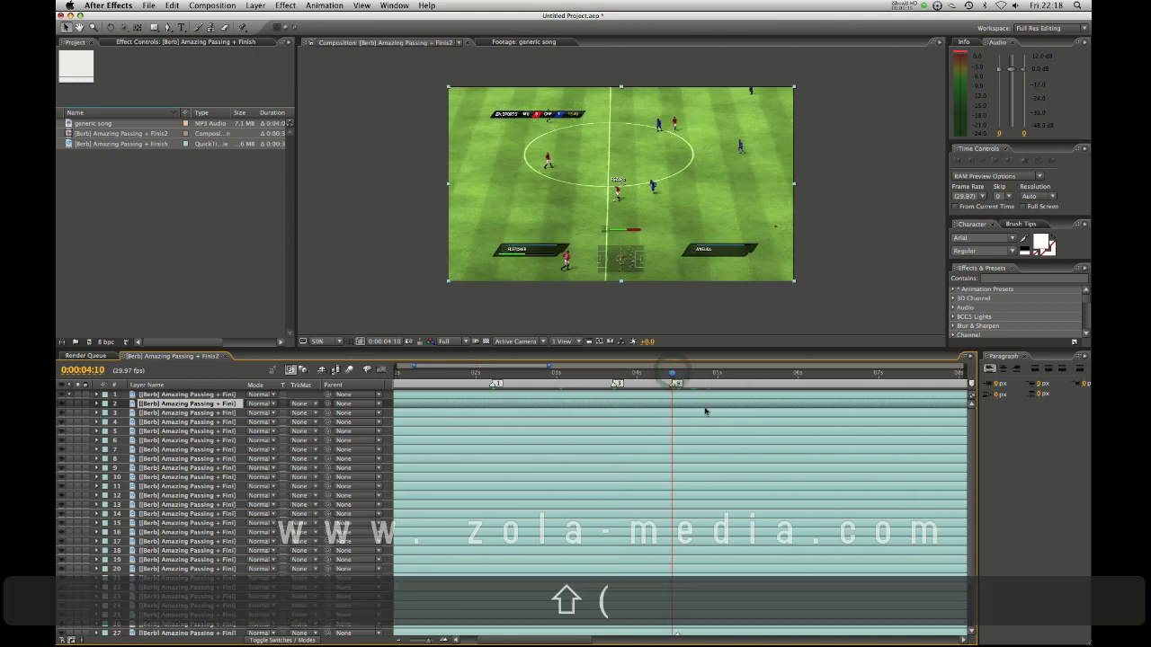
left_click(728, 370)
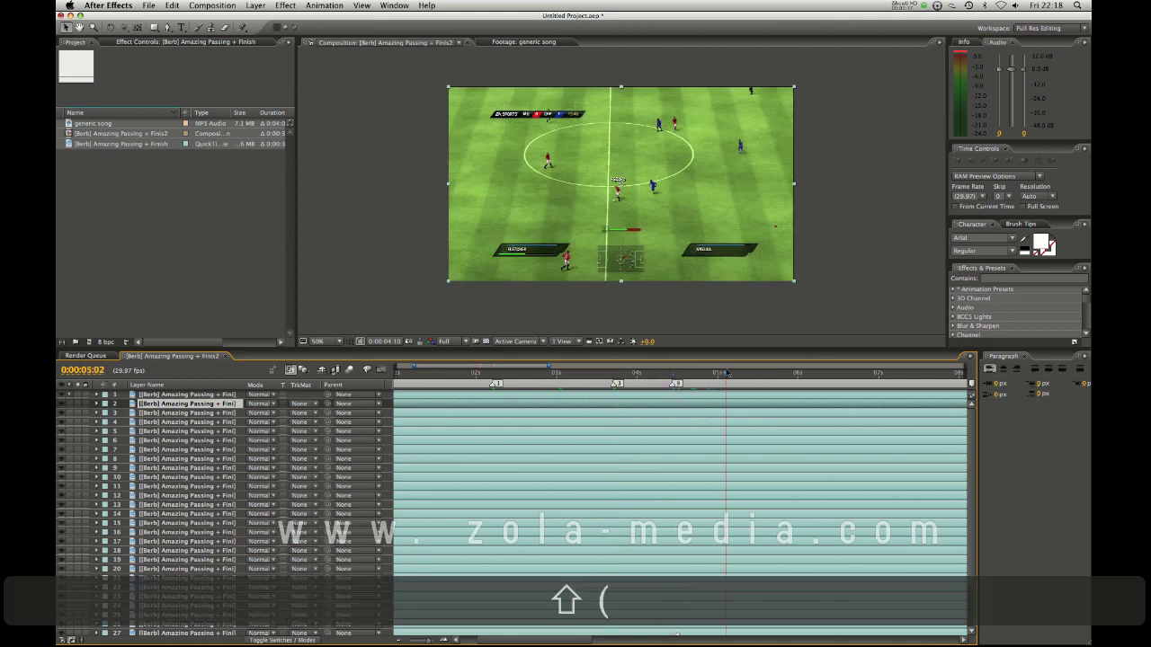
key("shift+0")
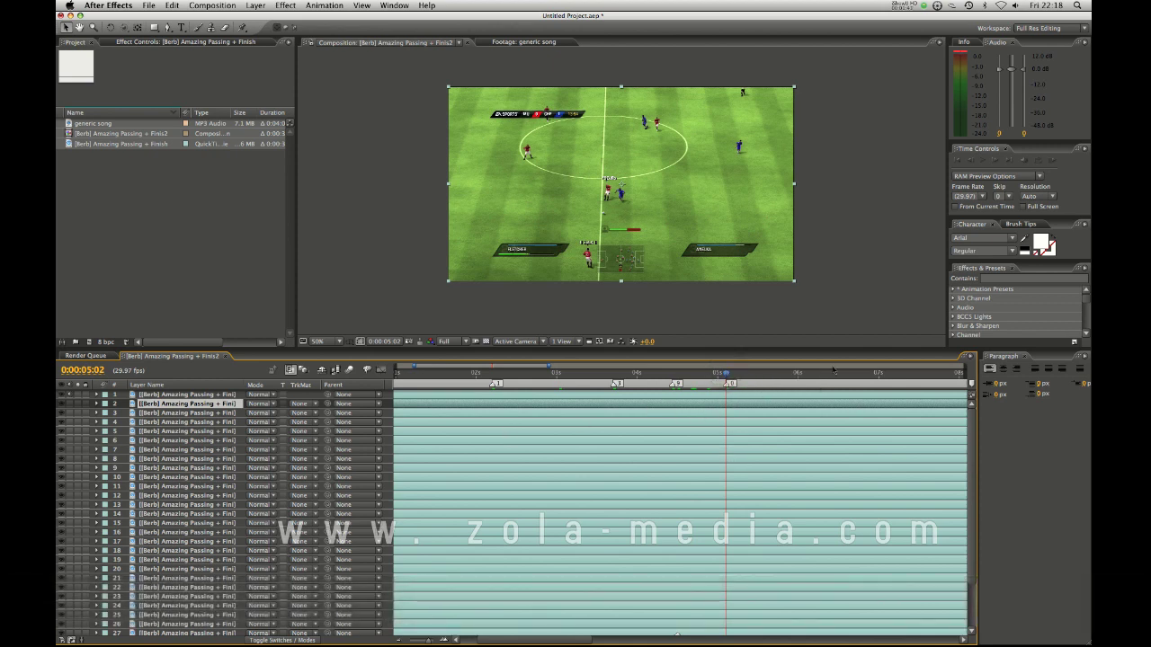
- Deselect all layers, undo the last change, and park the time at 0:00:05:20
left_click(769, 372)
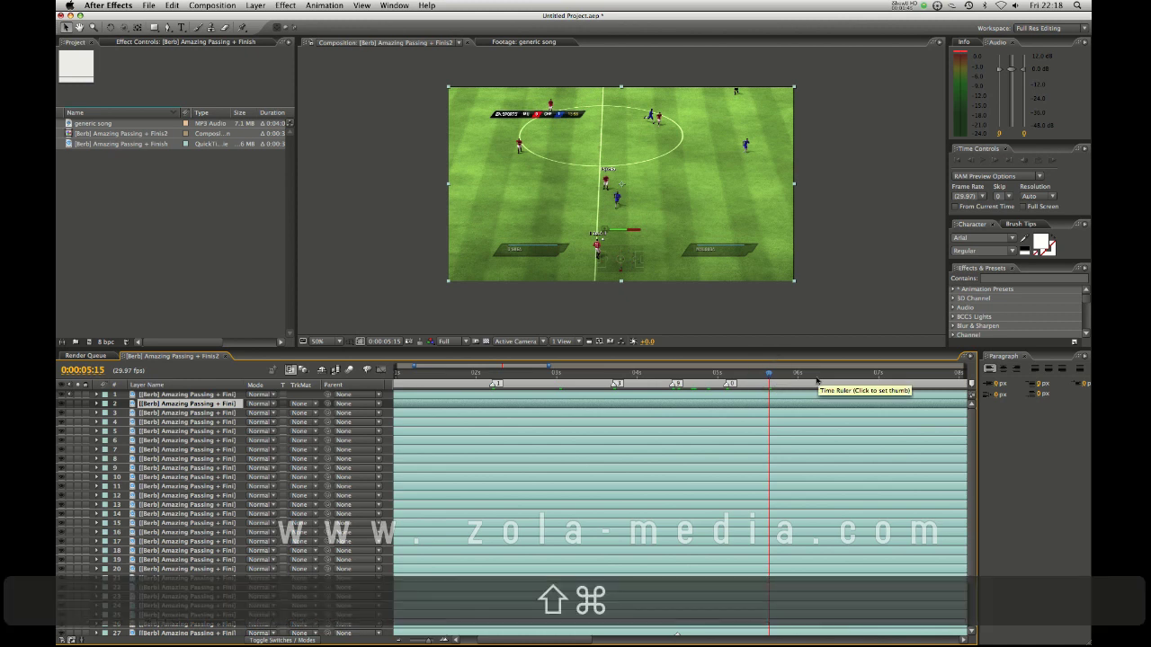
key("shift+super+a")
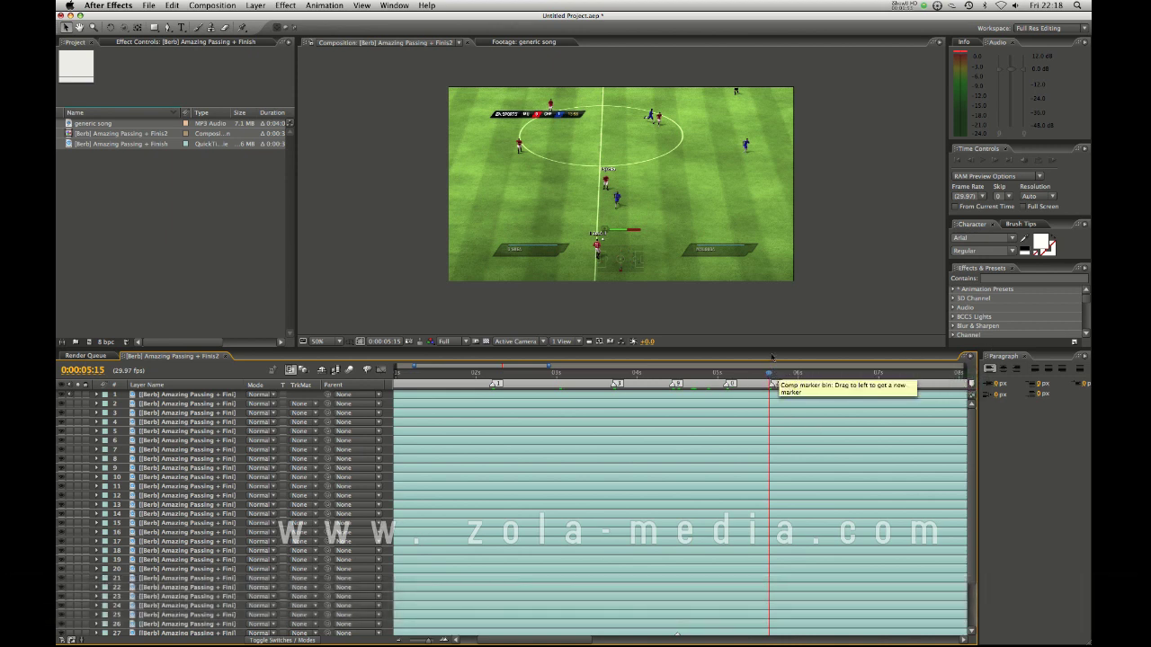
key("super+z")
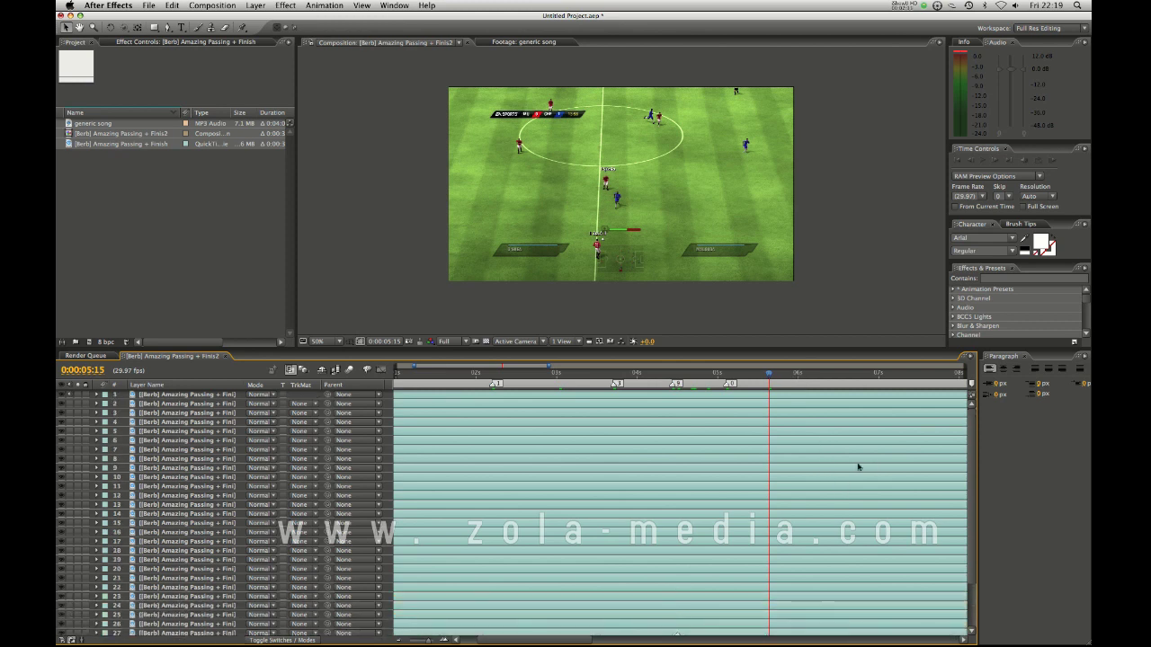
left_click_drag(809, 379, 782, 379)
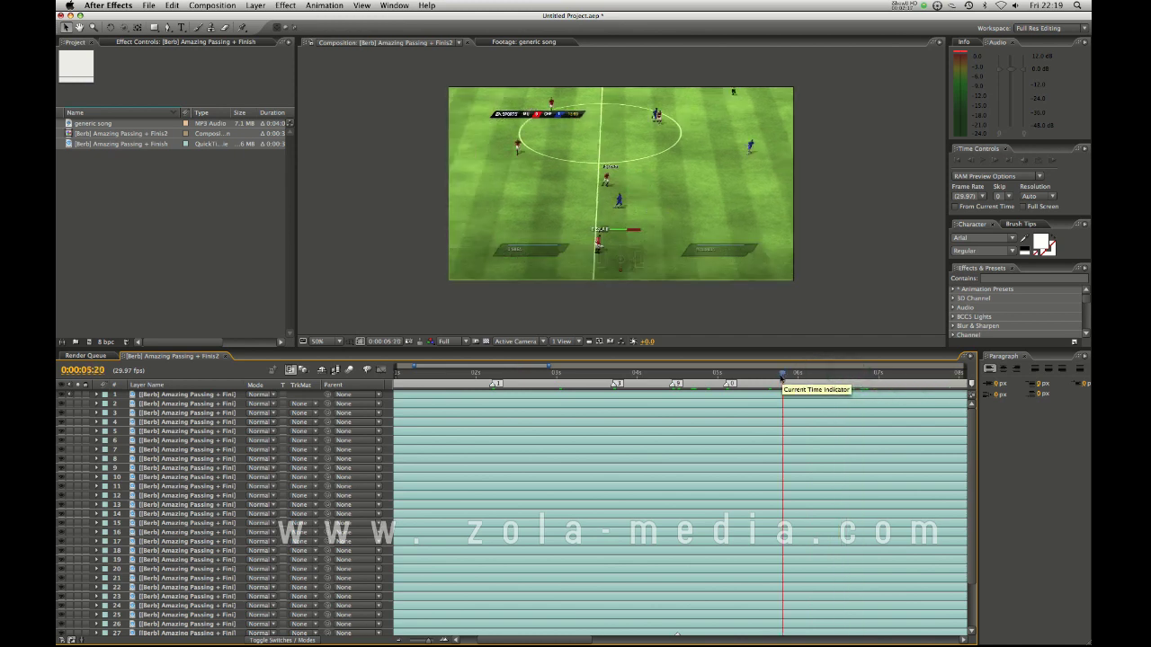
- Pre-compose layer 28 into 'generic audio layer Comp 1' with 'Leave all attributes' kept
key("l")
key("l")
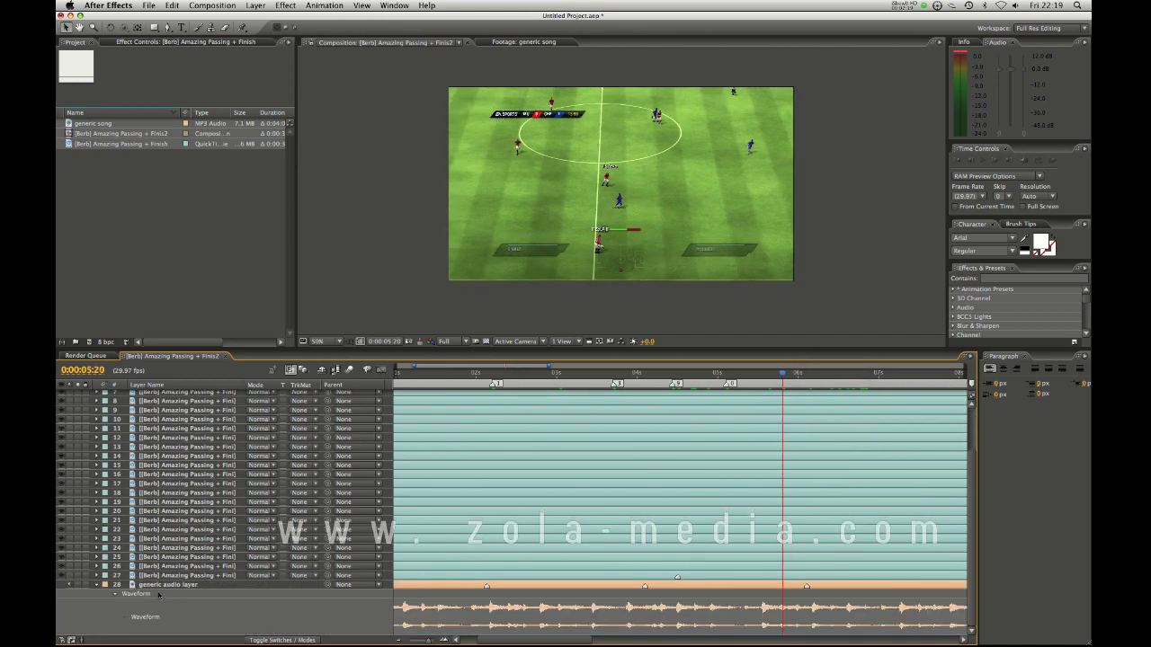
left_click(166, 584)
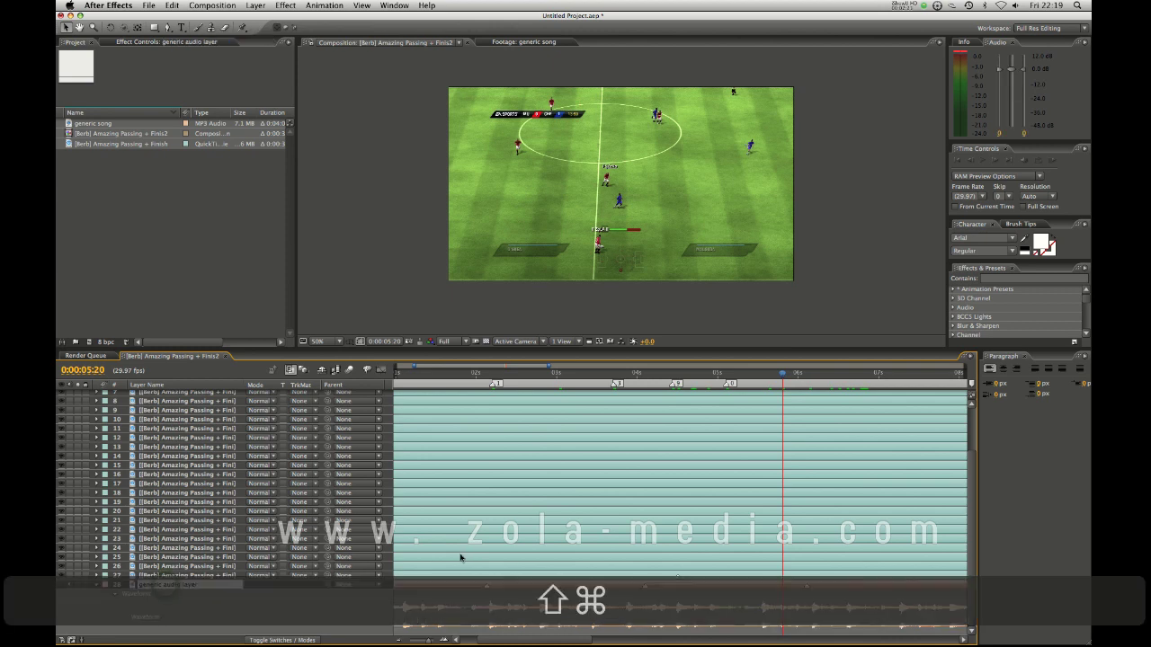
key("super+shift+c")
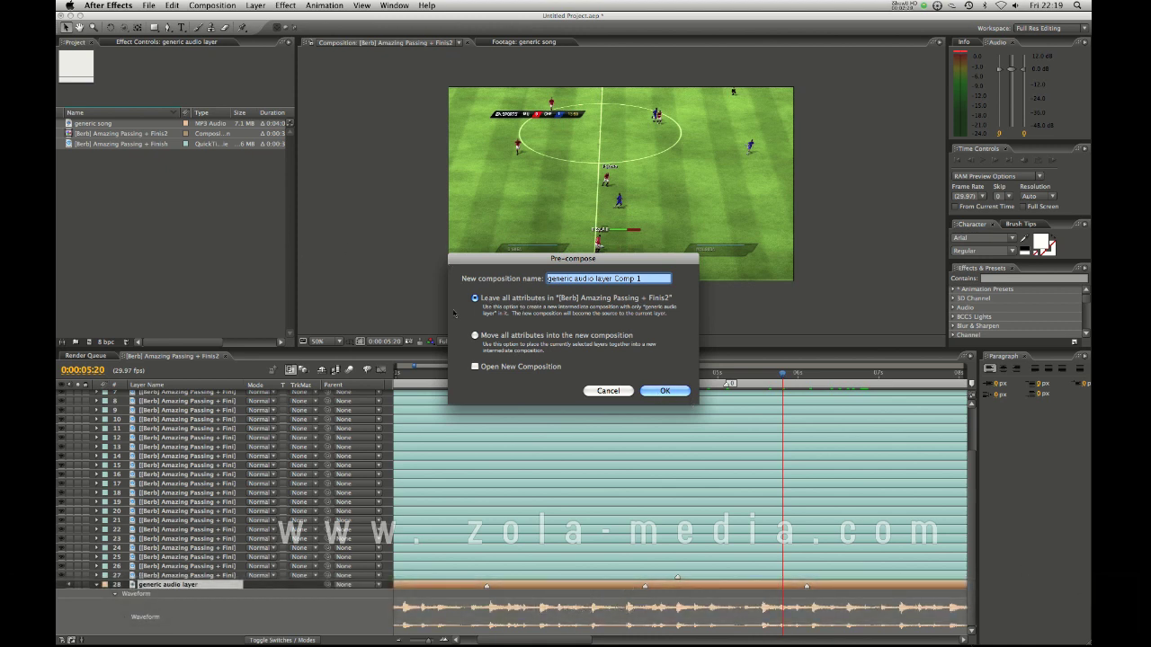
left_click(665, 391)
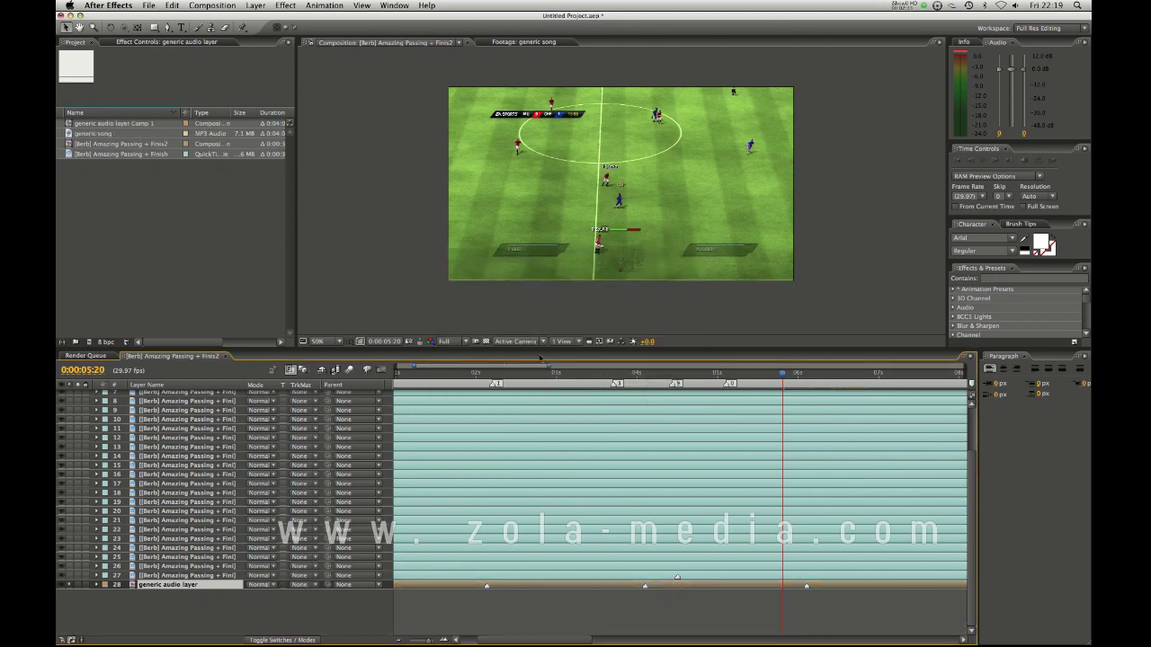
- Open the 'generic audio layer Comp 1' precomp layer in its own timeline tab
left_click(490, 374)
left_click(500, 374)
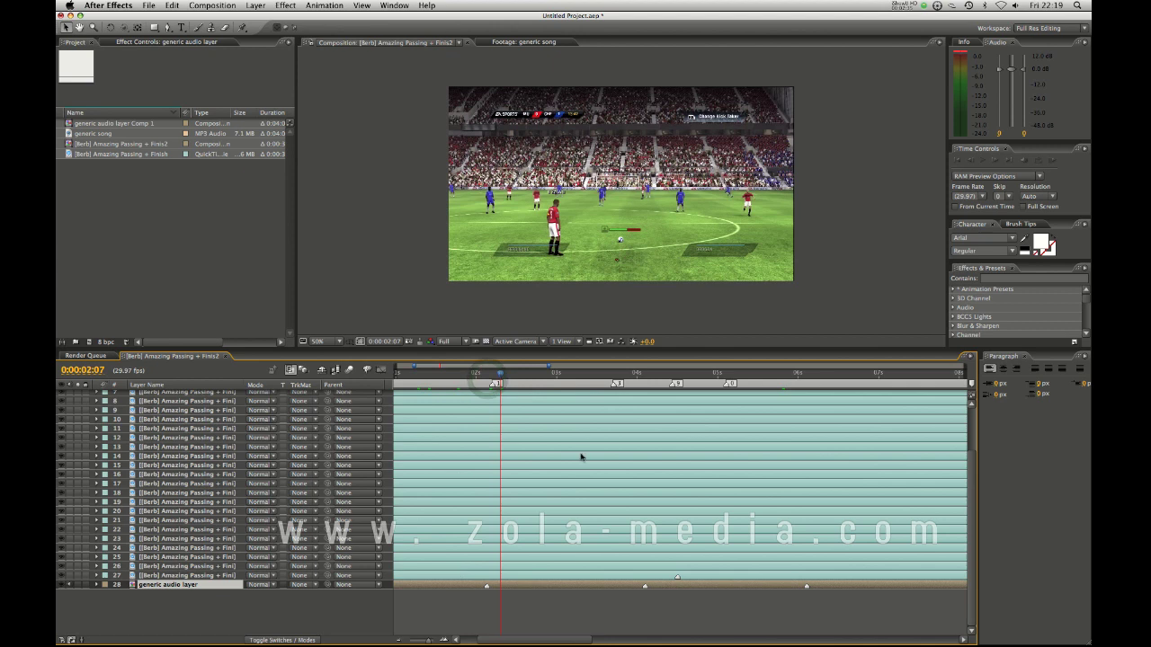
key("alt")
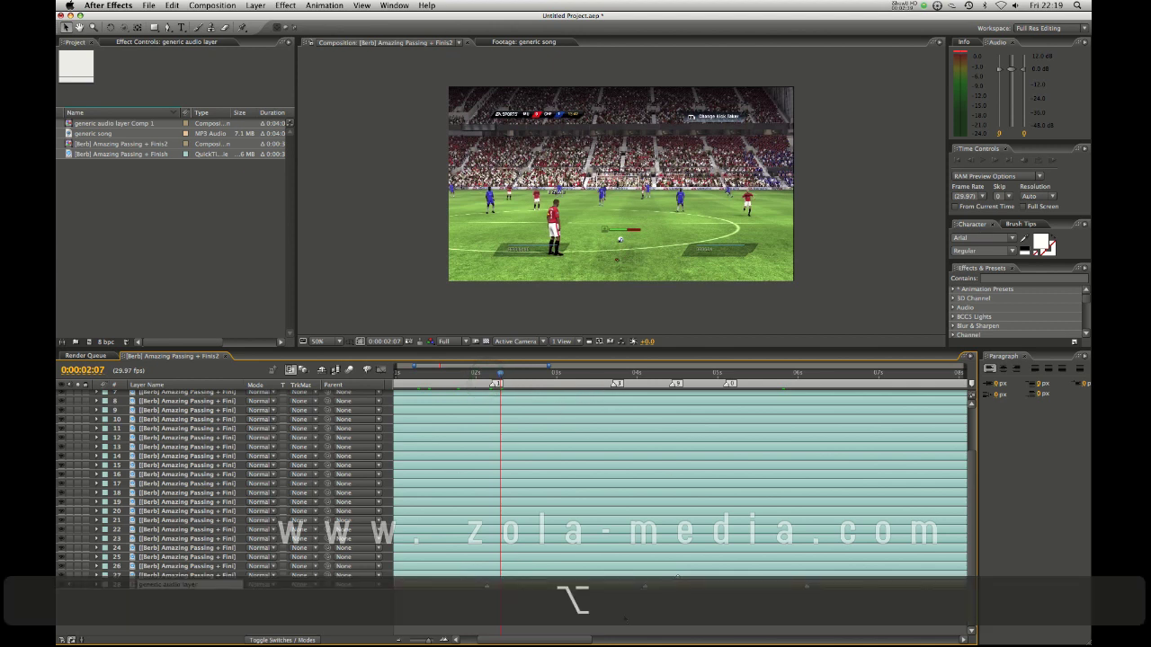
left_click(189, 585)
double_click(192, 585)
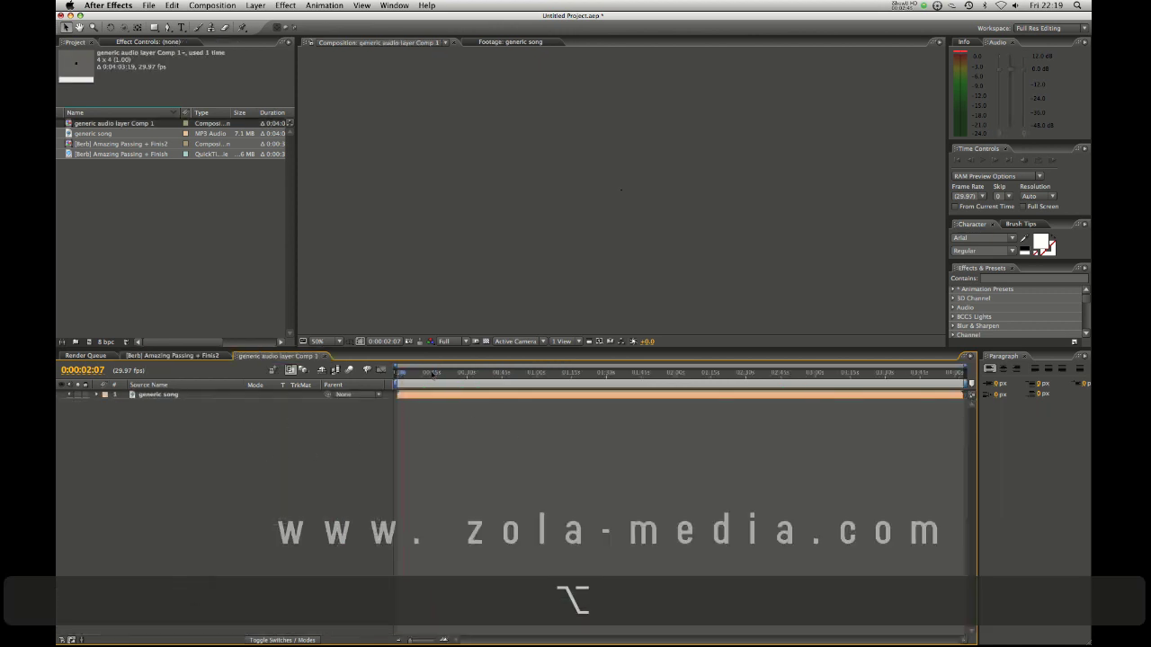
left_click(497, 372)
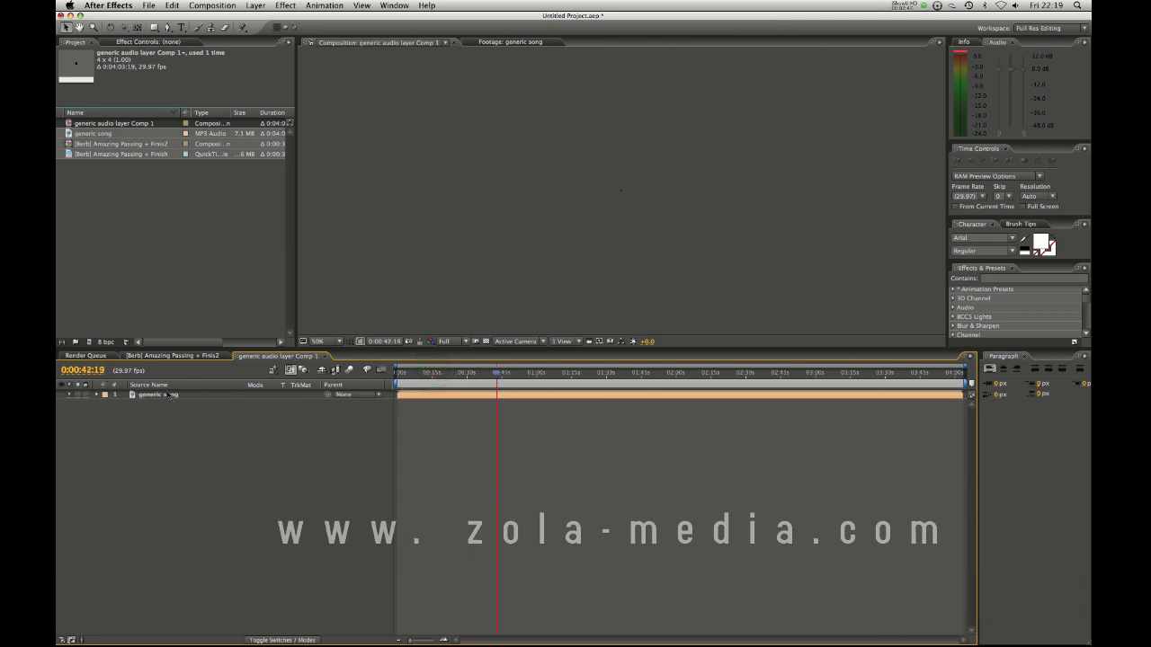
- Mark beats on generic song at about 37 s, 57 s, 1:38 and 2:16, then show its waveform
left_click(171, 396)
left_click(486, 373)
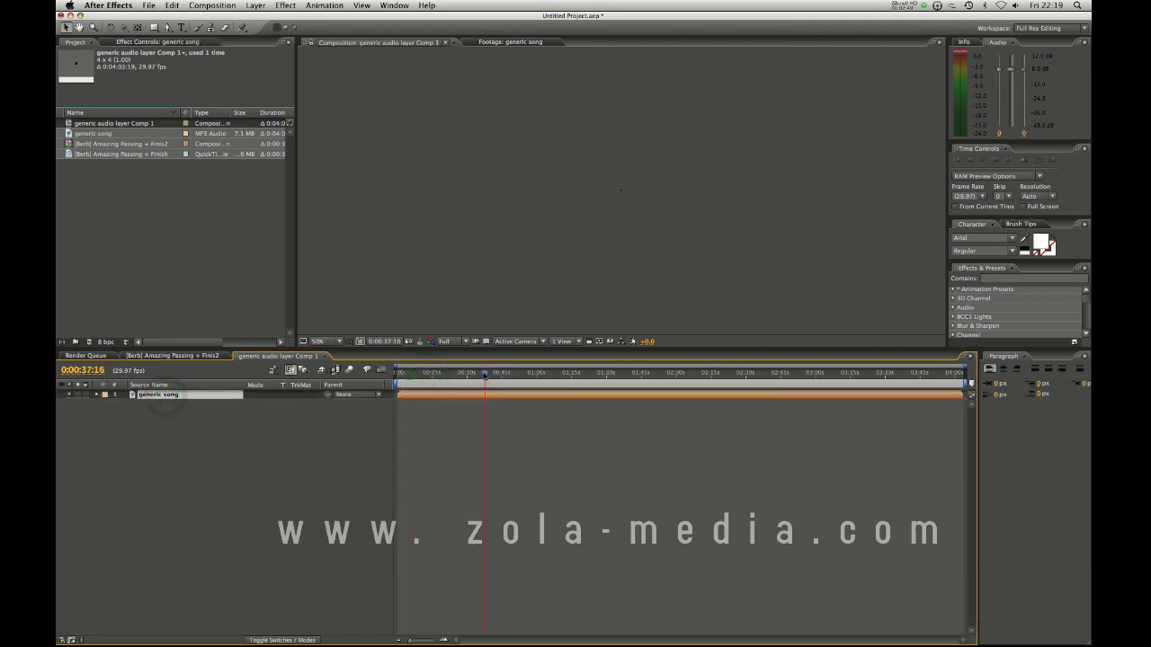
key("KP_Multiply")
left_click(531, 373)
key("KP_Multiply")
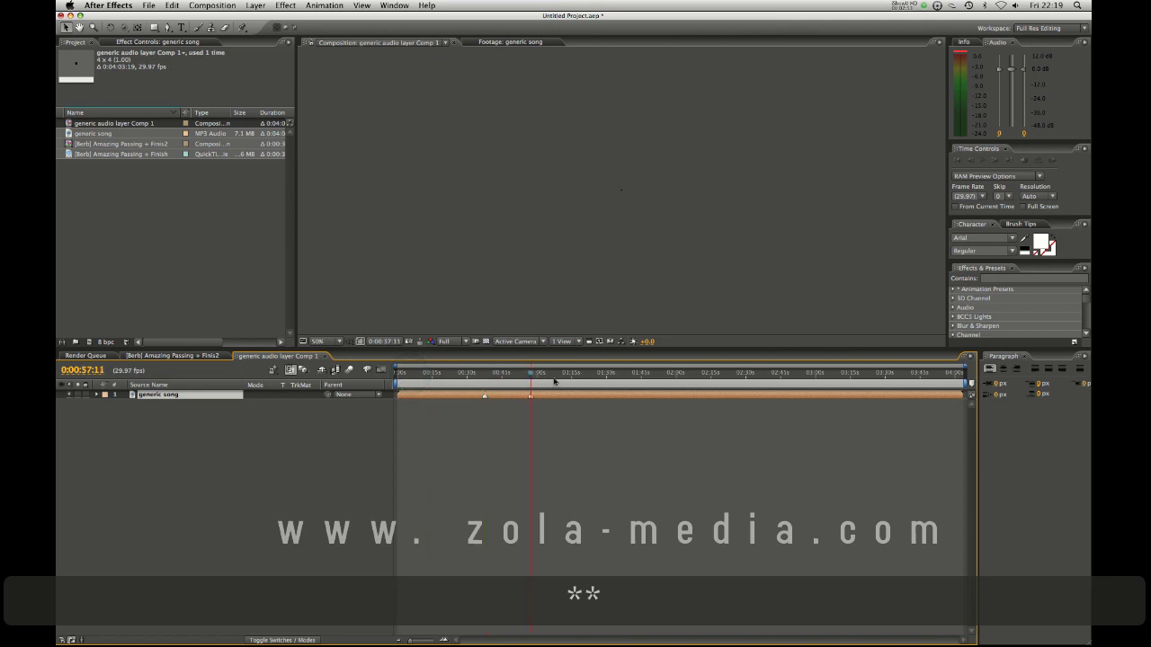
left_click_drag(554, 381, 625, 374)
key("KP_Multiply")
left_click(711, 372)
key("KP_Multiply")
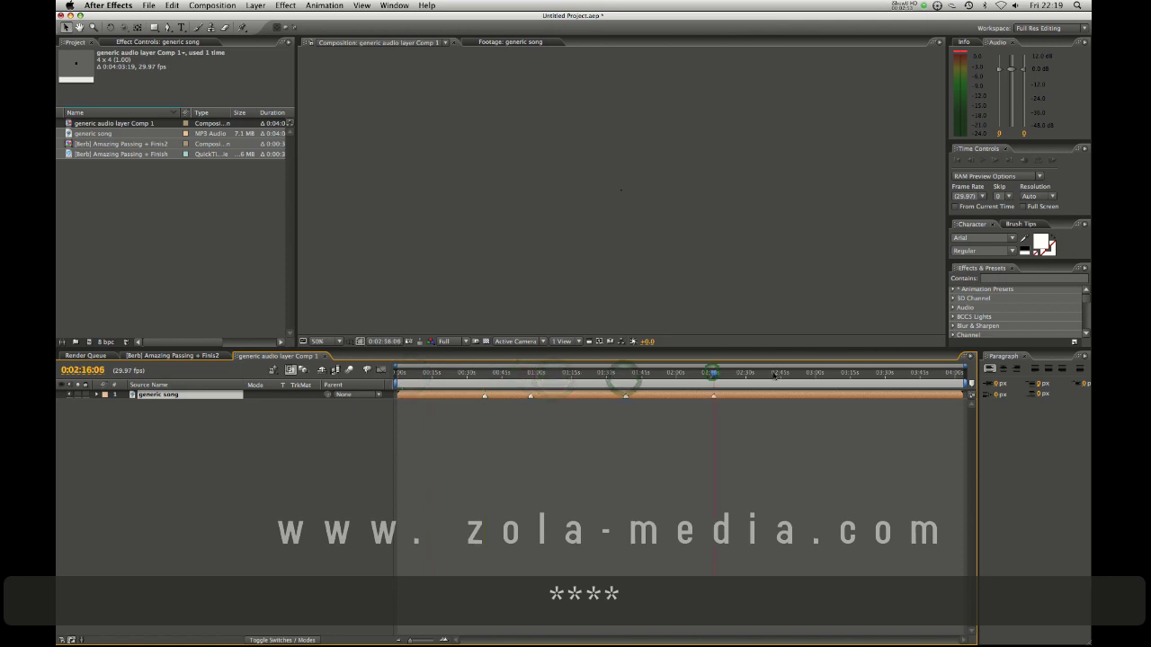
left_click(774, 372)
key("l")
key("l")
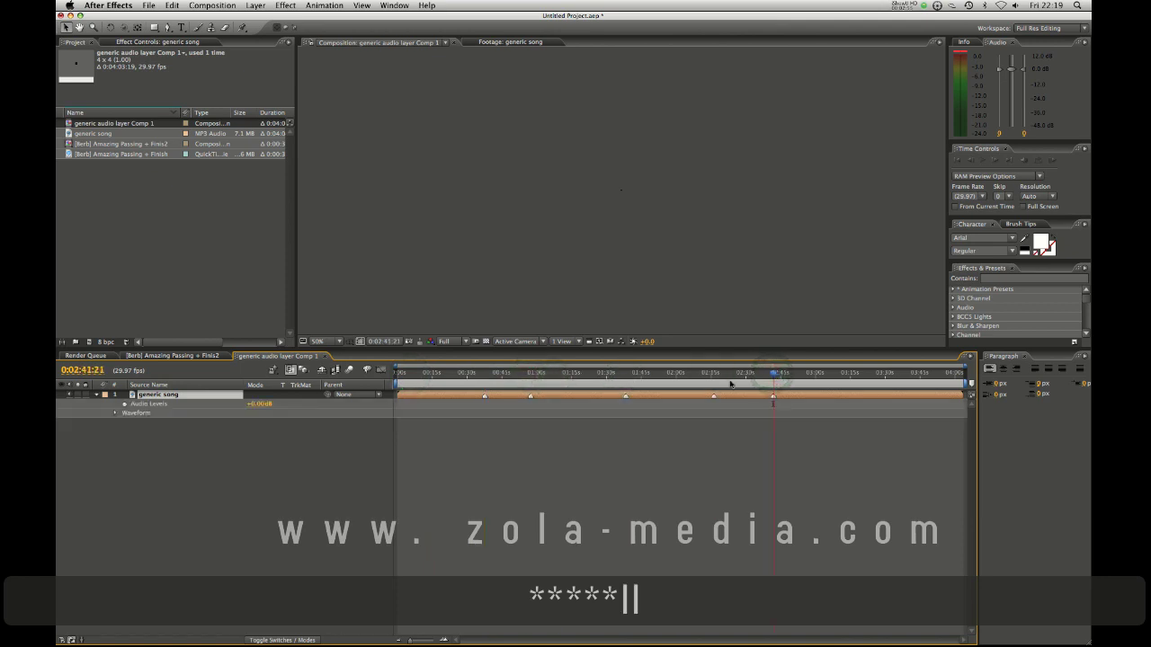
left_click(506, 374)
- Dock the generic audio layer Comp 1 timeline above the Finis2 timeline and resize both panels
left_click_drag(410, 640, 424, 641)
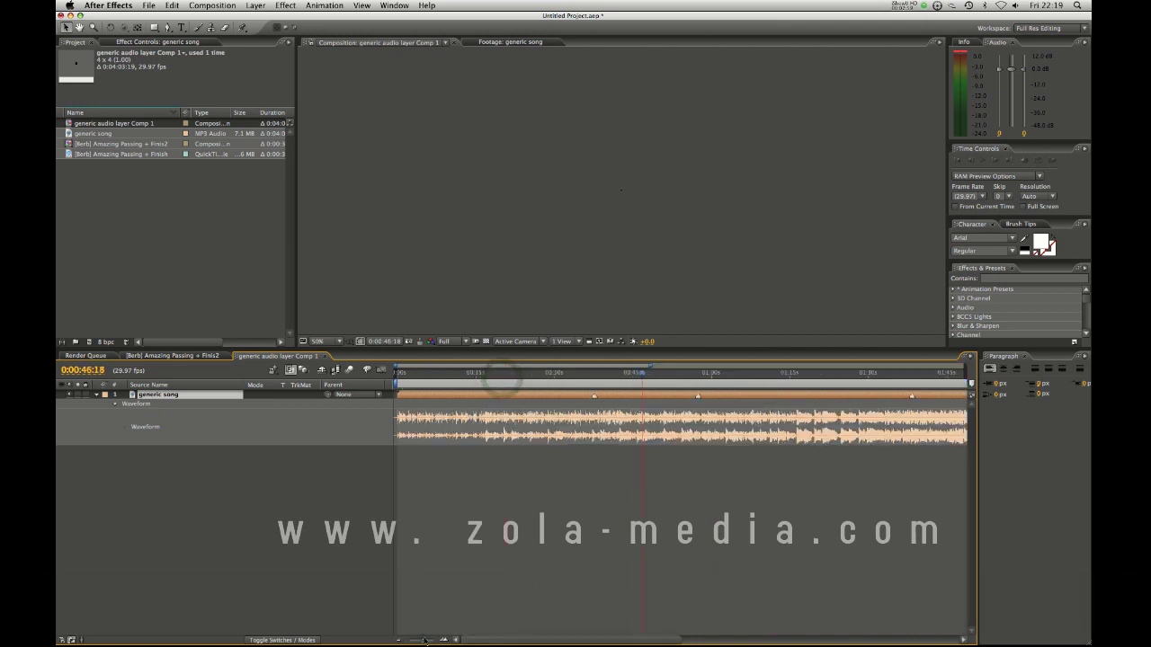
left_click(237, 357)
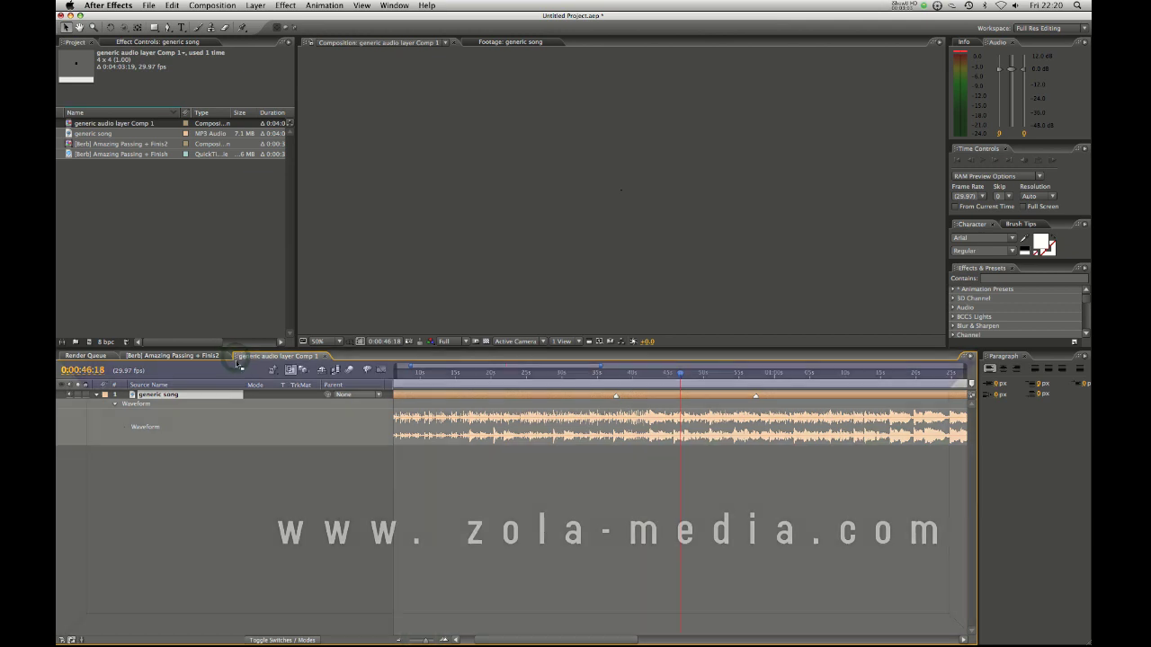
left_click_drag(239, 363, 381, 358)
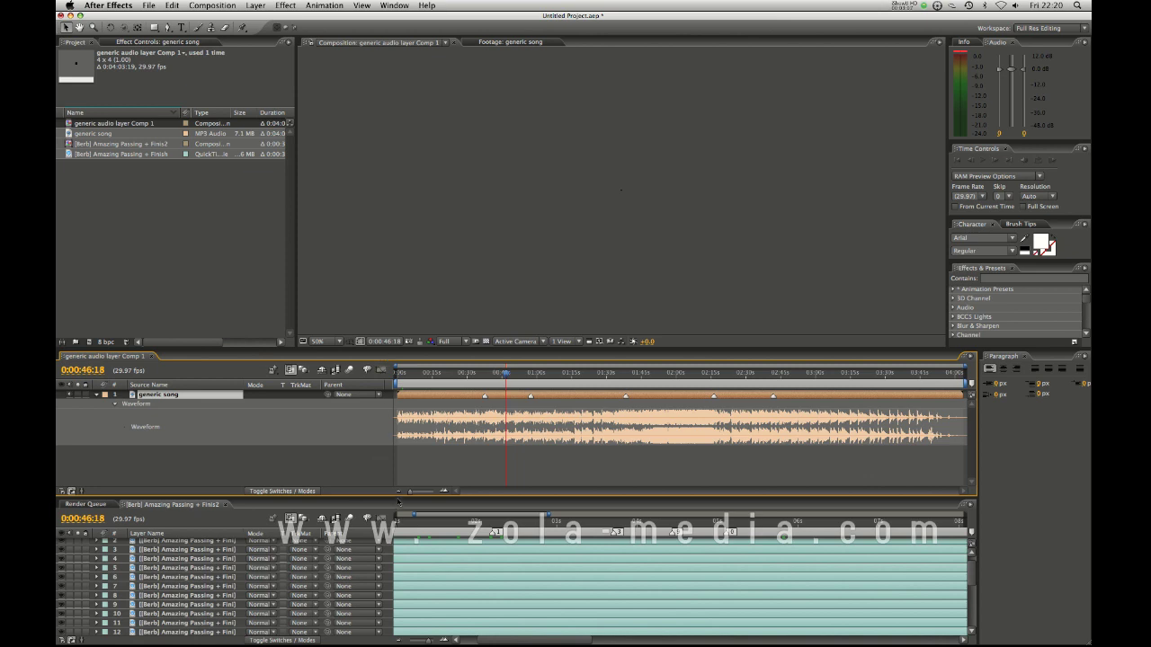
left_click_drag(398, 497, 398, 413)
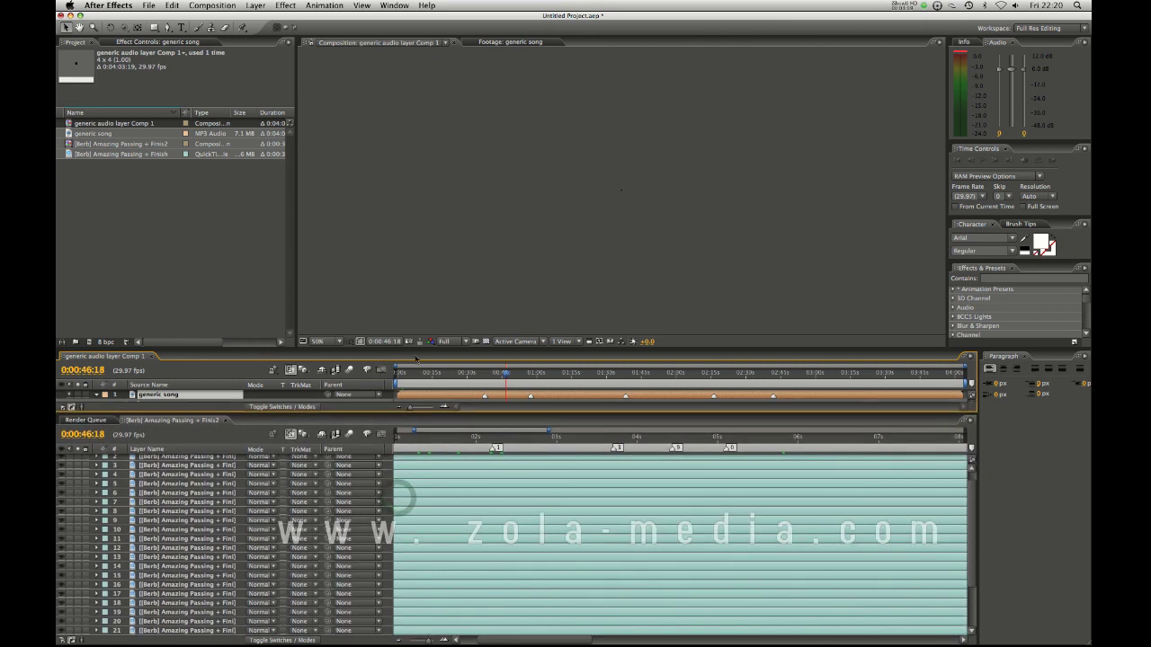
left_click_drag(416, 348, 416, 341)
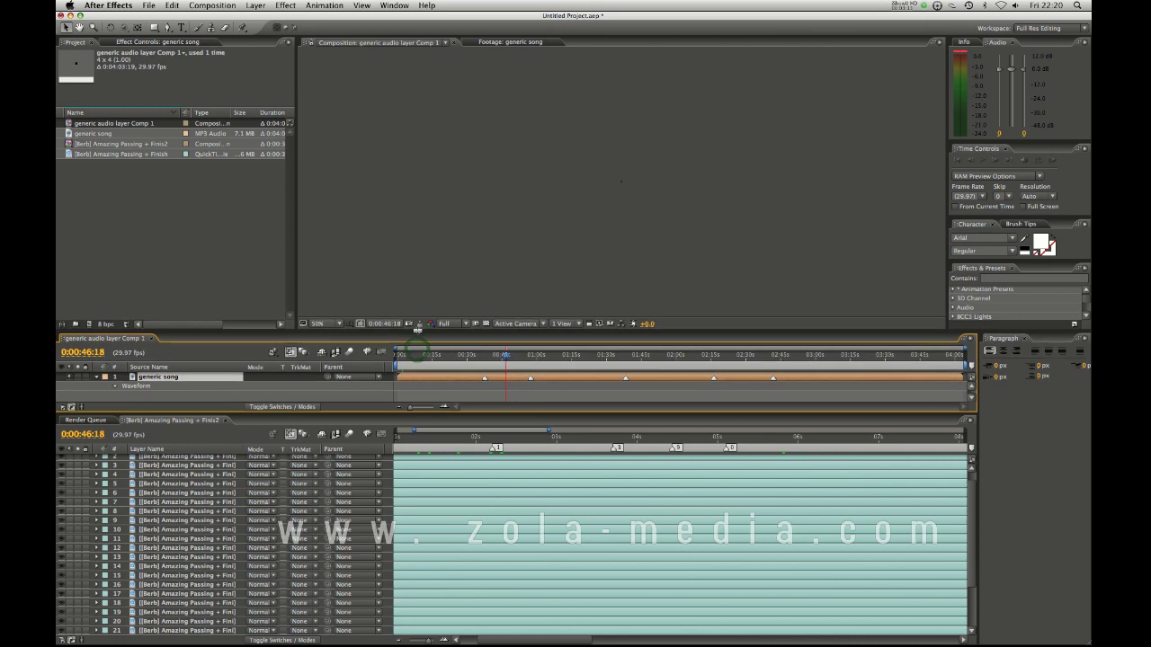
- Scrub the football edit from about 1:16 to check marker sync, and heighten the audio comp timeline
left_click(450, 460)
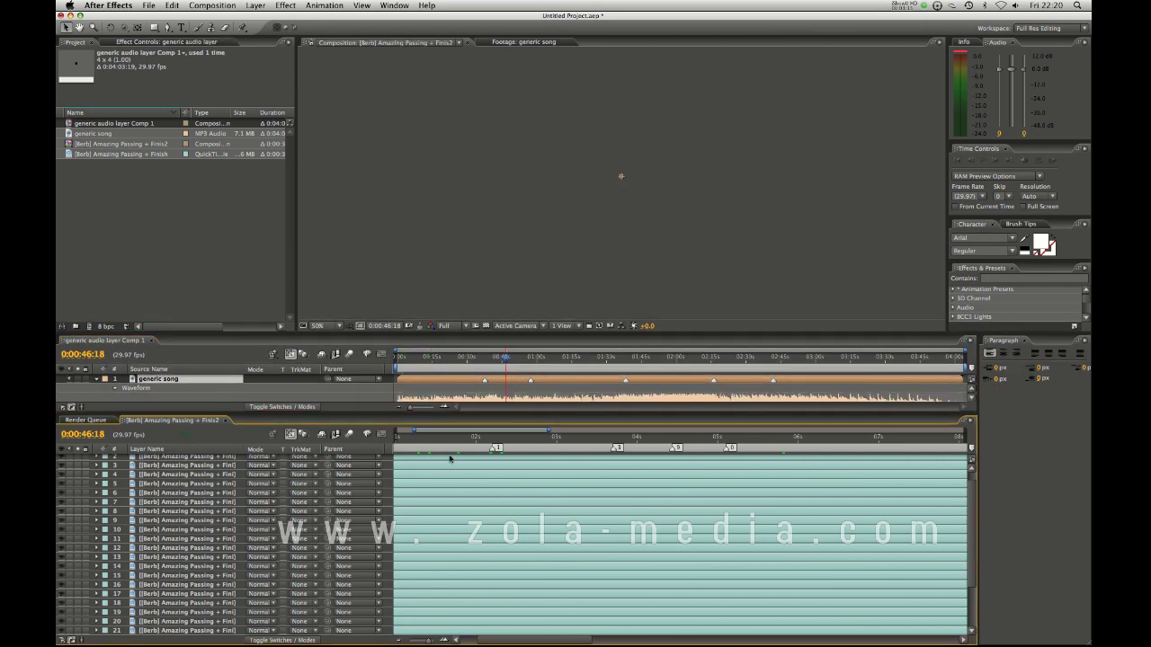
left_click(447, 437)
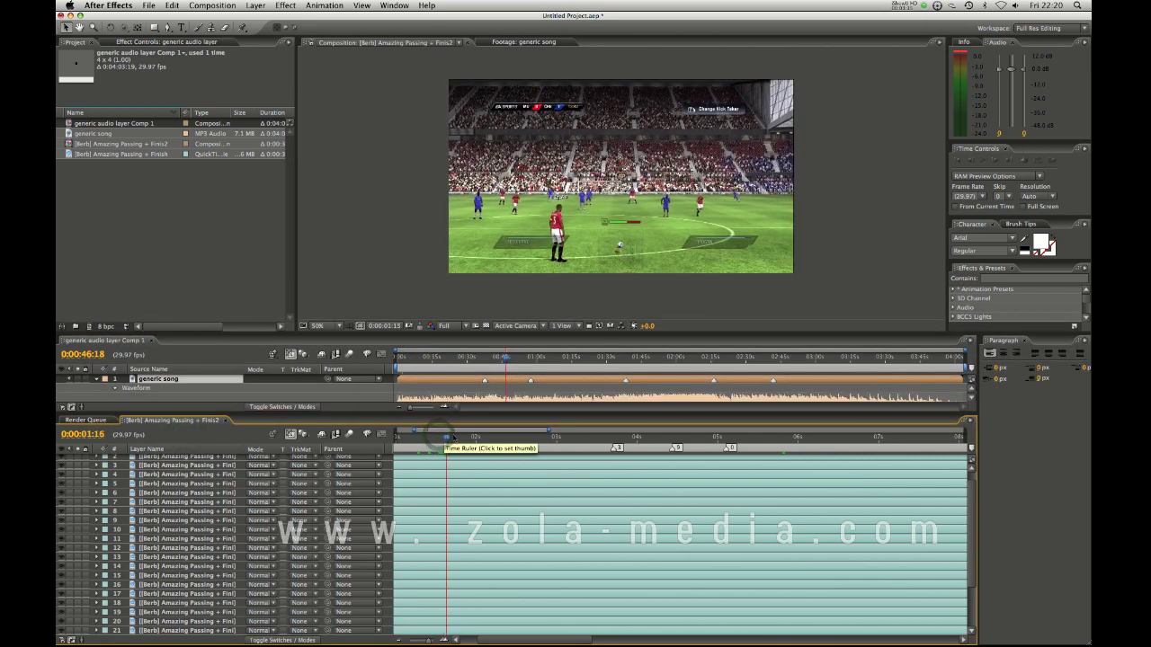
left_click_drag(452, 437, 559, 438)
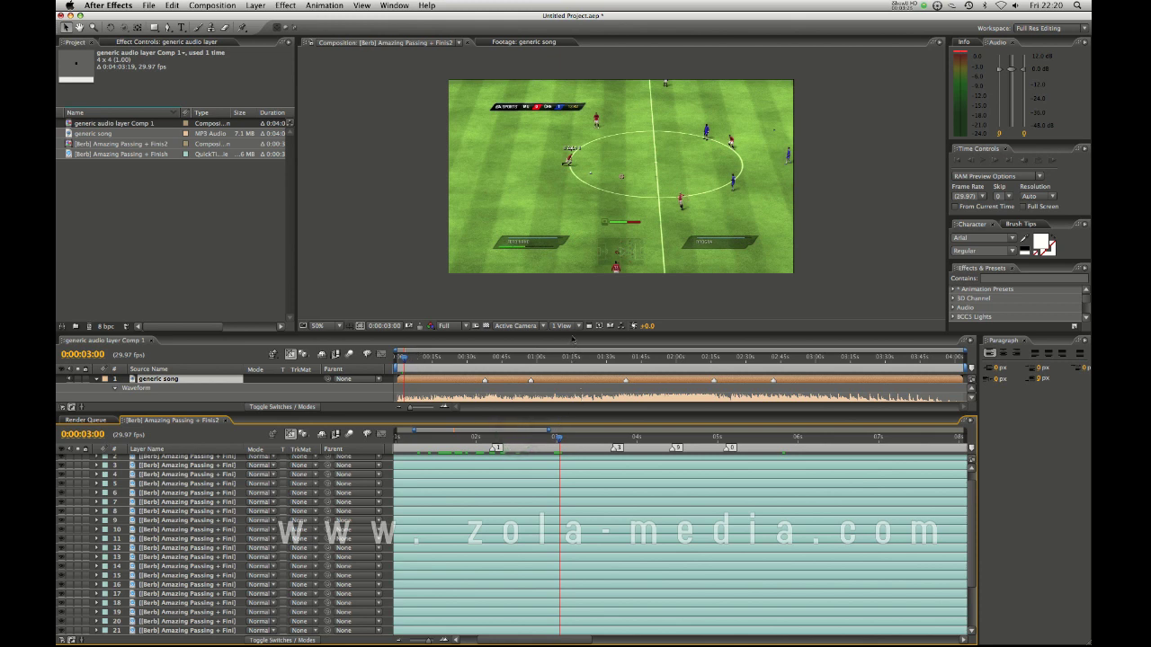
left_click_drag(570, 331, 570, 308)
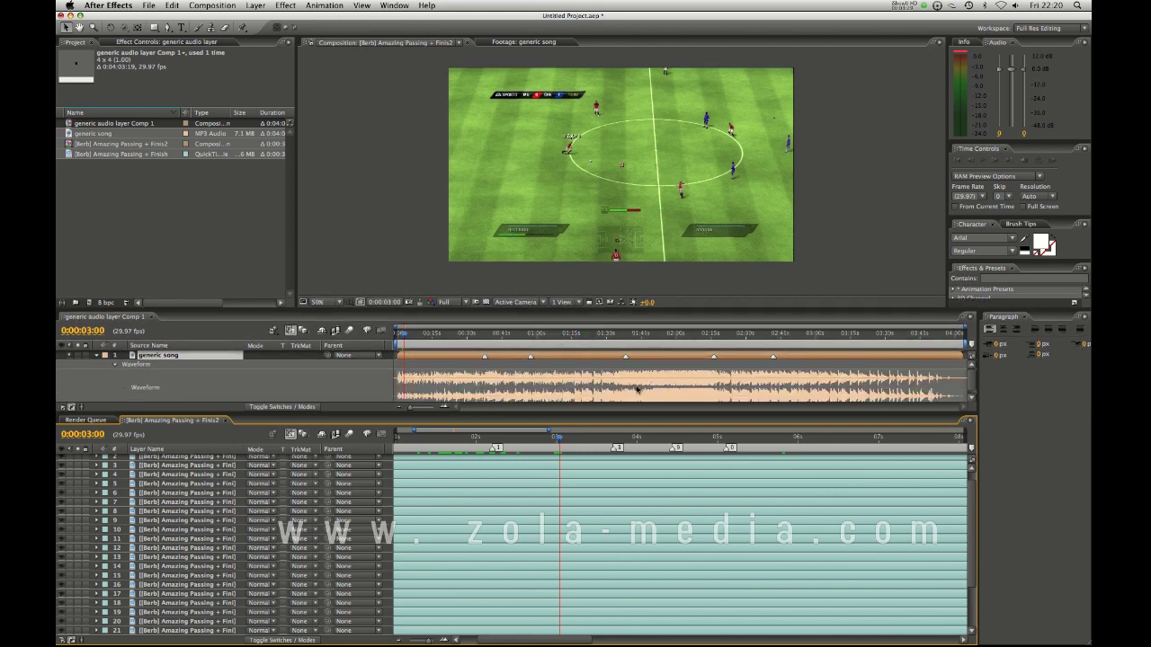
left_click_drag(421, 410, 426, 410)
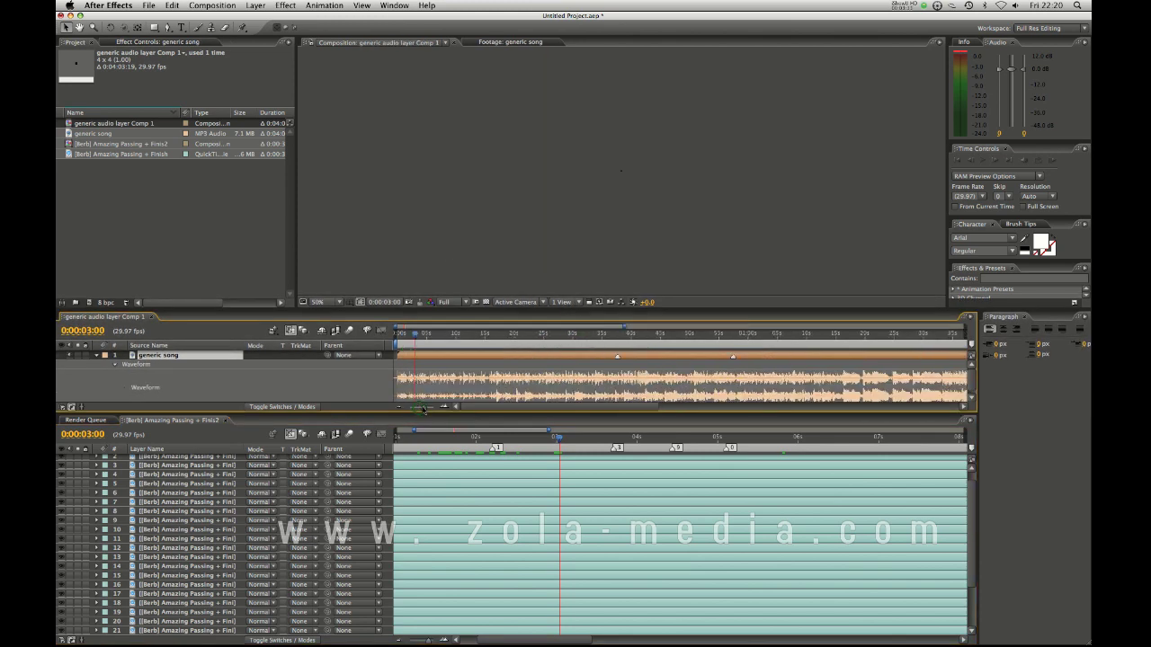
- Show Audio Levels and add a generic song marker at 3:00, checking footage at 6:21 and 7:07
key("l")
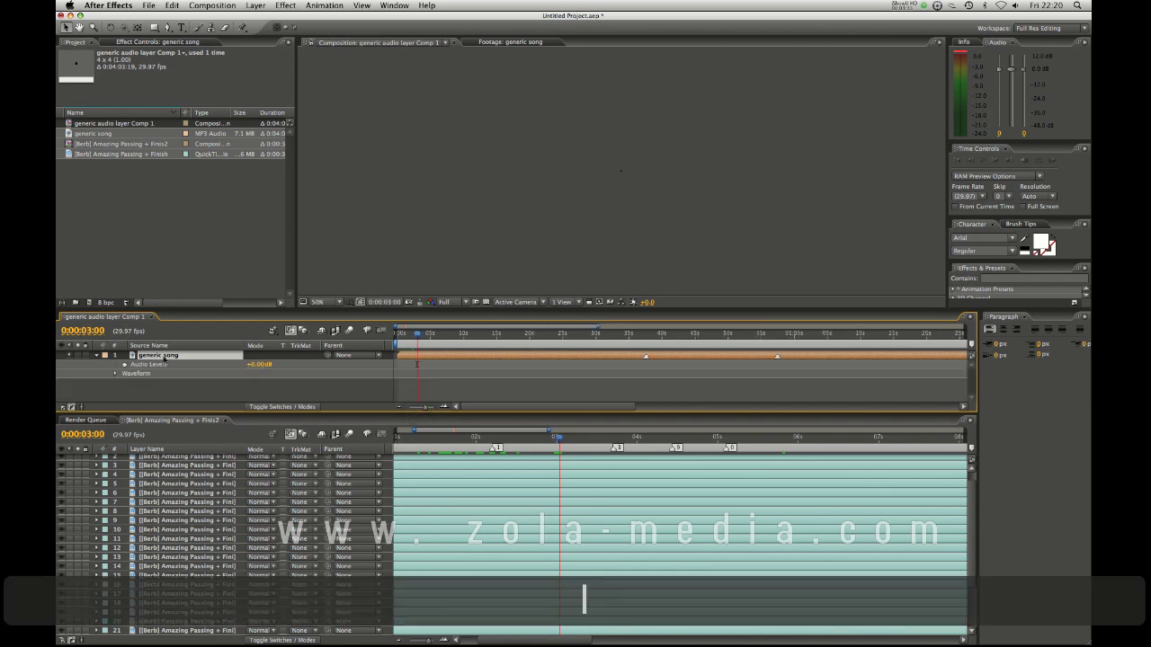
left_click_drag(284, 310, 283, 334)
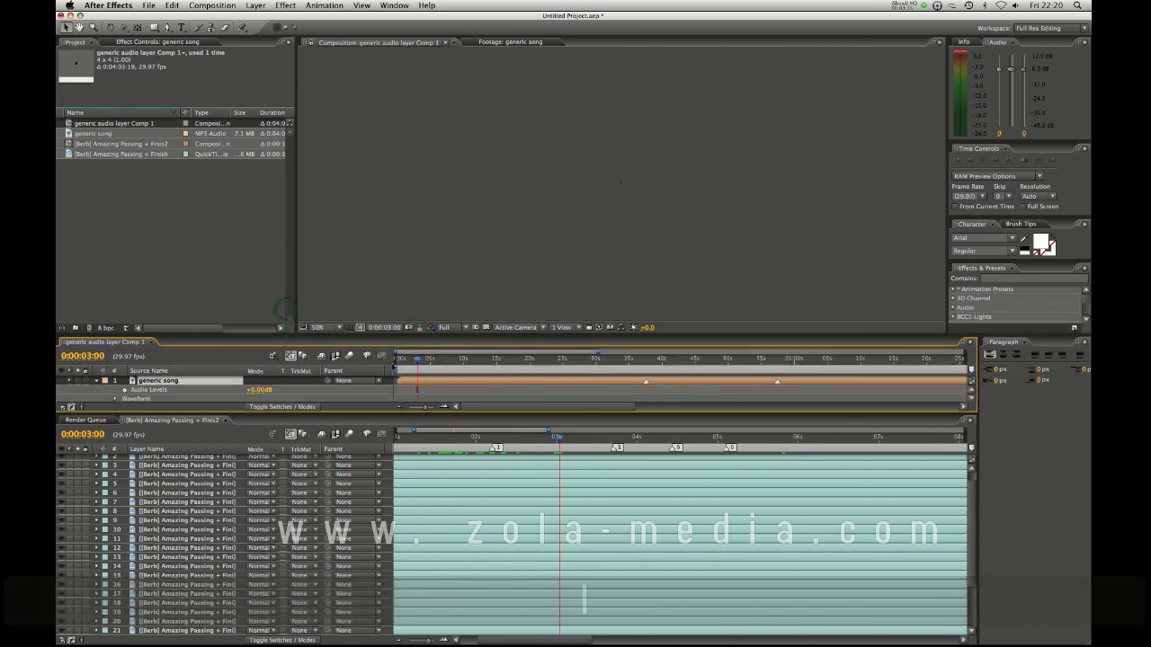
key("KP_Multiply")
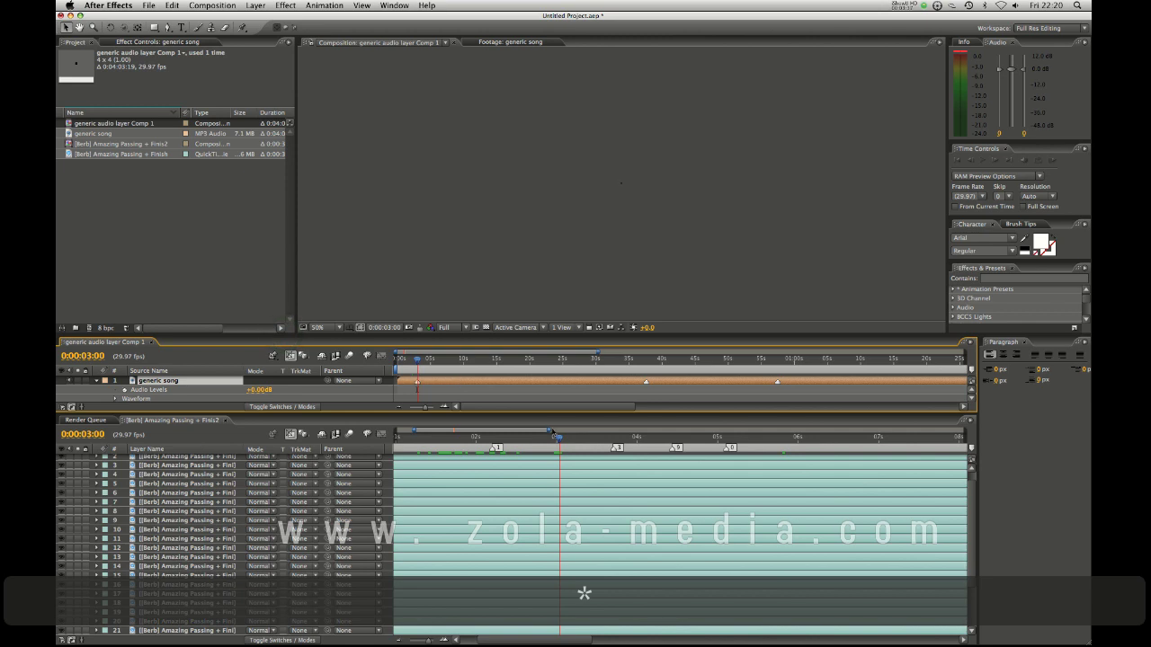
left_click_drag(557, 438, 870, 437)
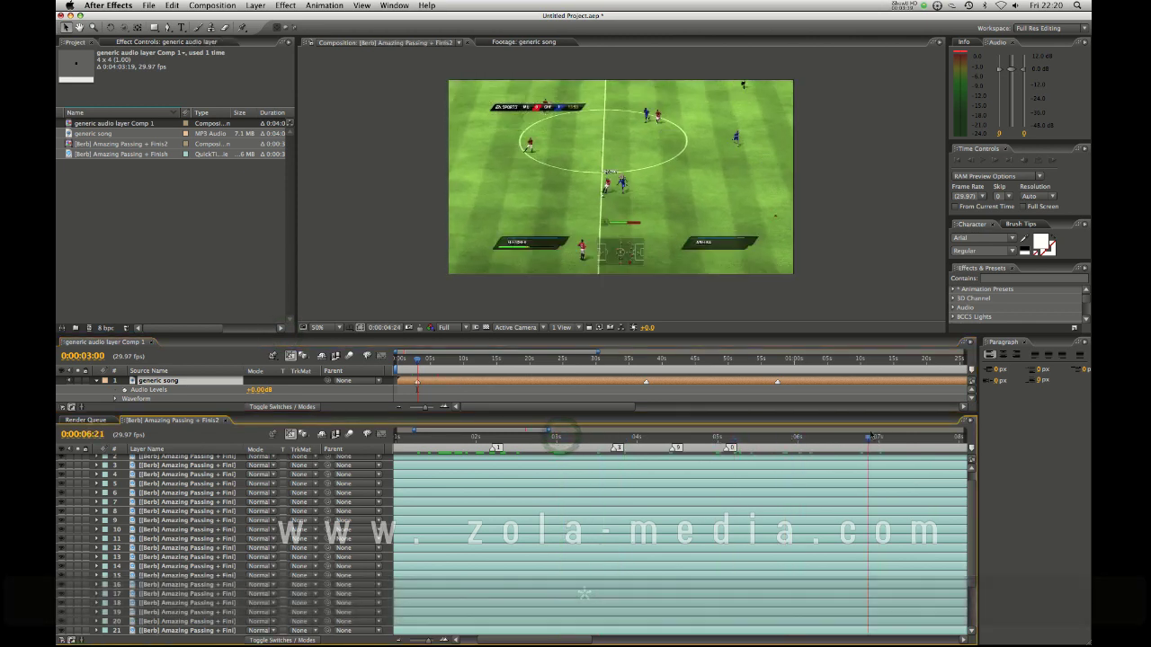
left_click(463, 377)
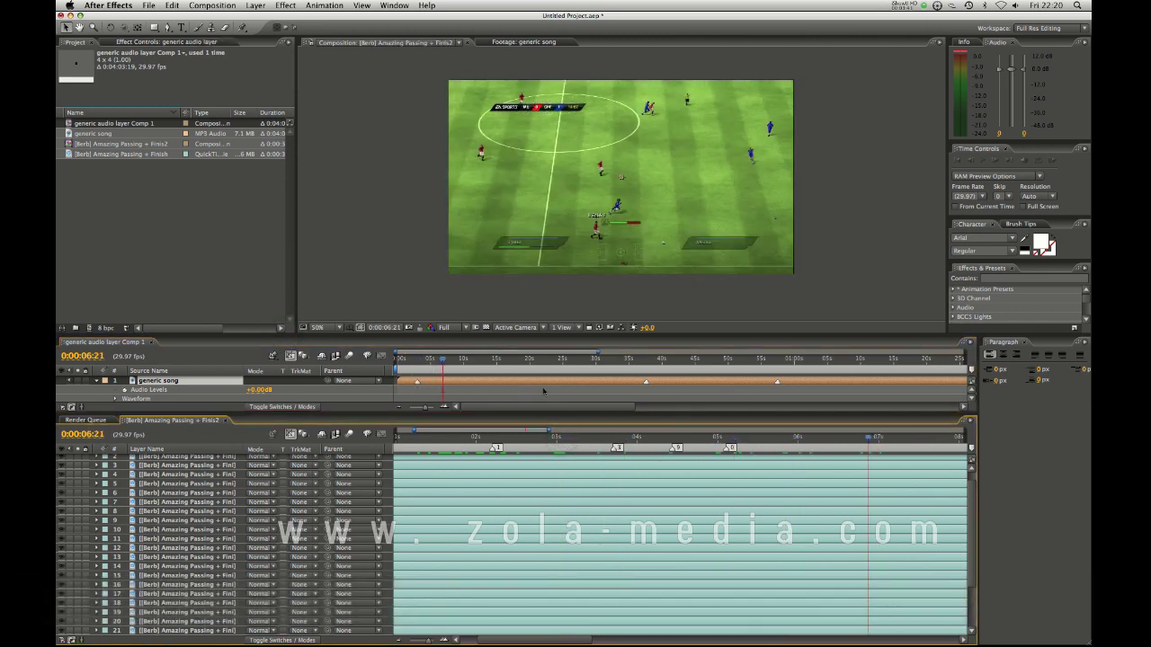
left_click(903, 445)
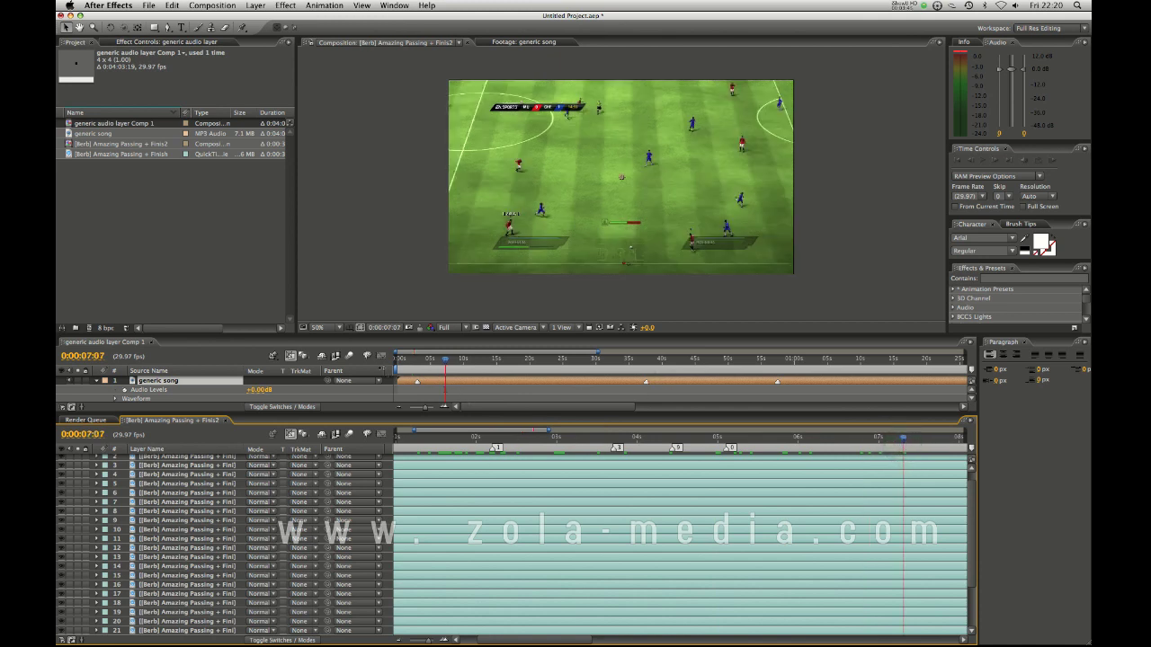
left_click(416, 359)
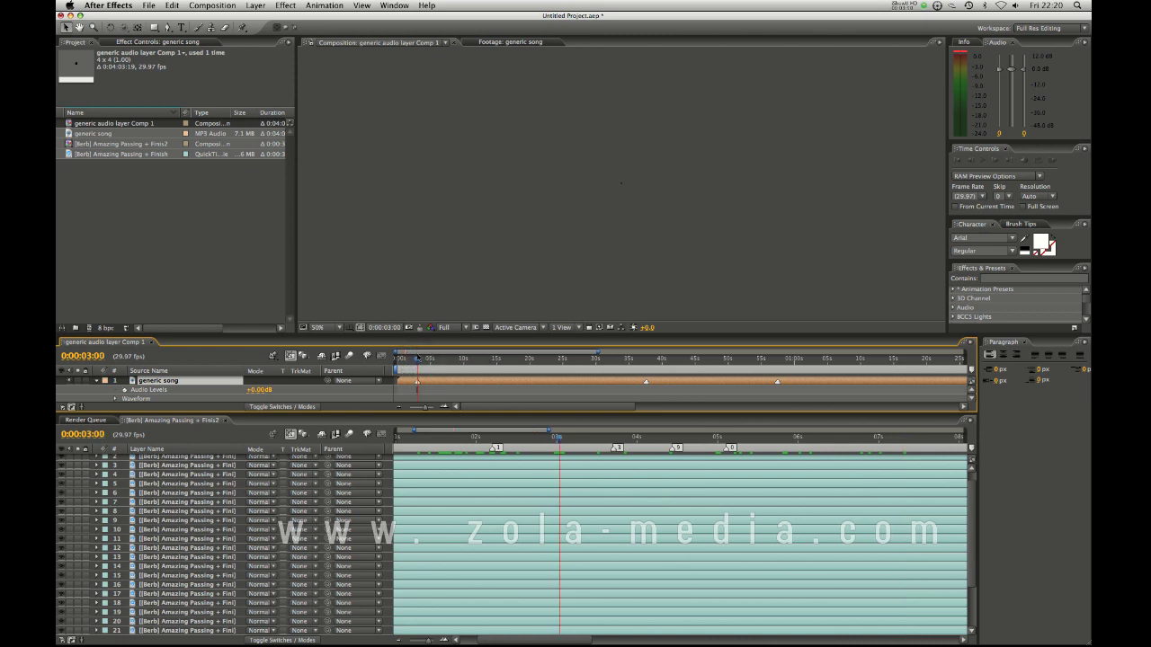
- Move both timelines together to 0:00:06:17 and rebalance the two timeline panel heights
scroll(553, 485, "down", 3)
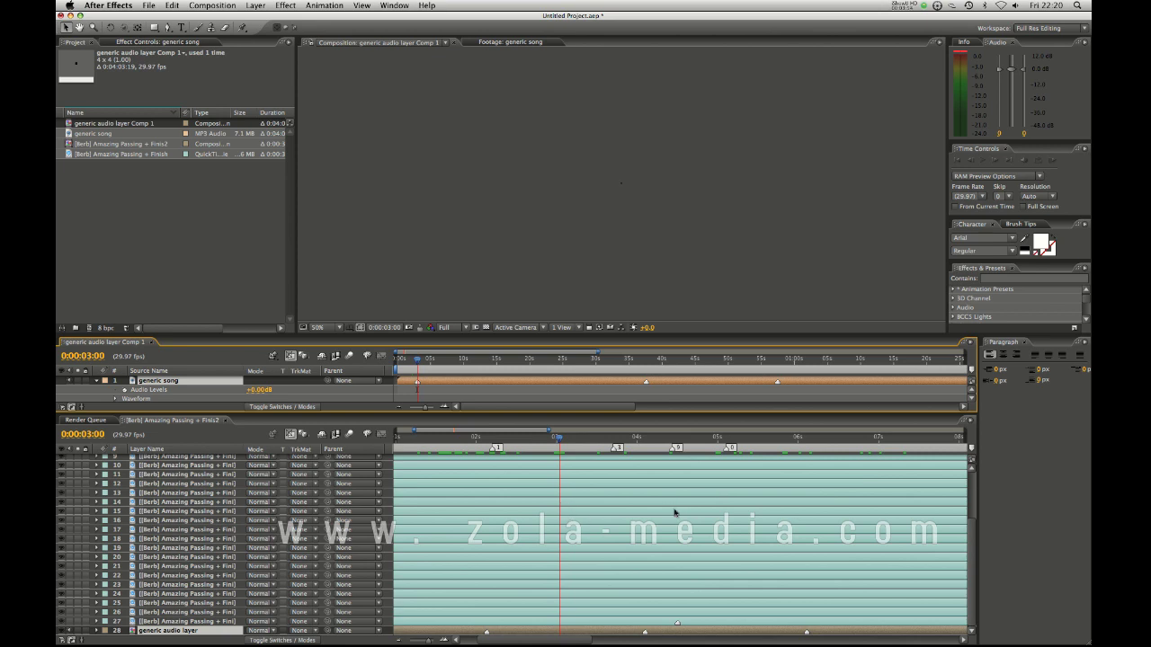
left_click(560, 439)
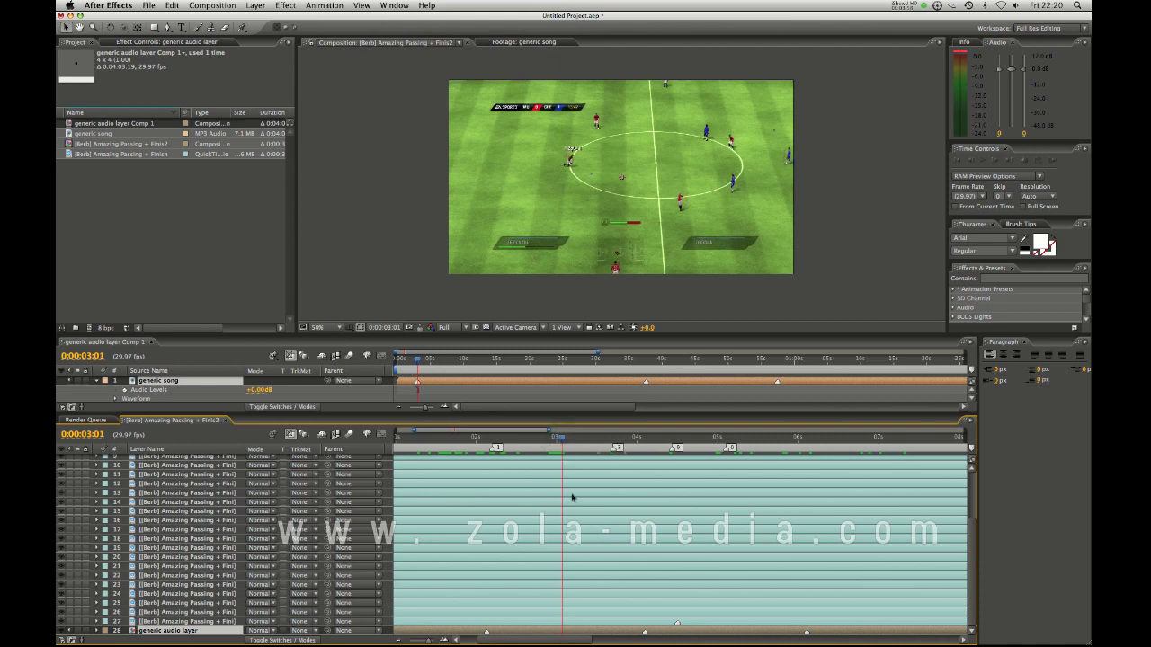
left_click(438, 367)
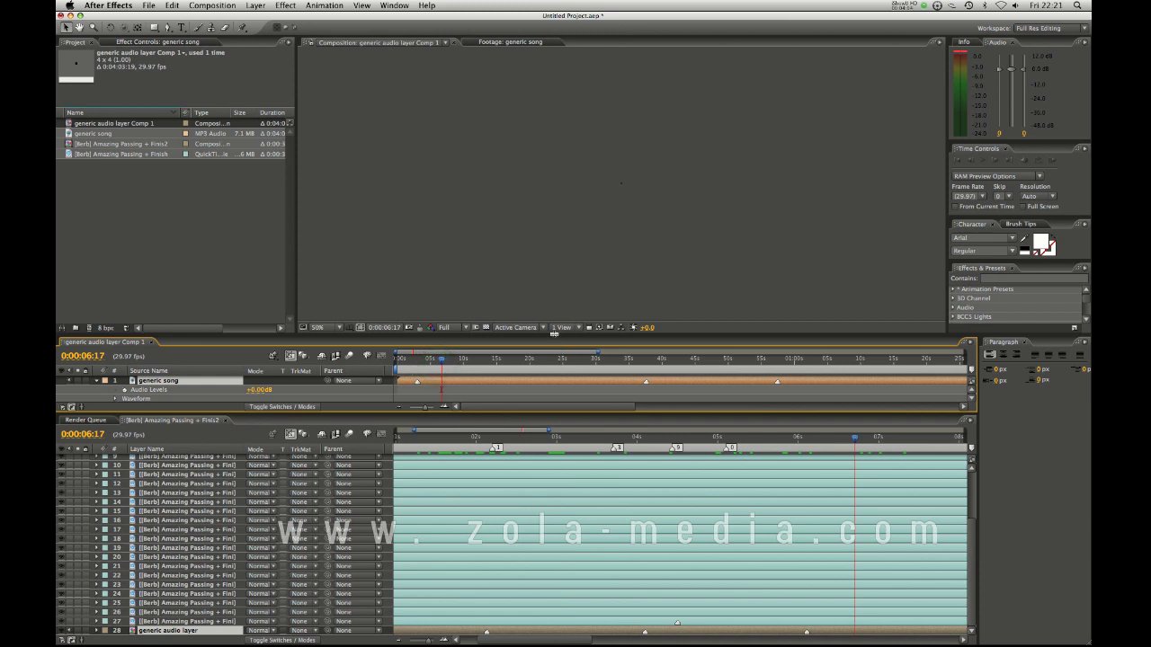
left_click_drag(554, 334, 554, 323)
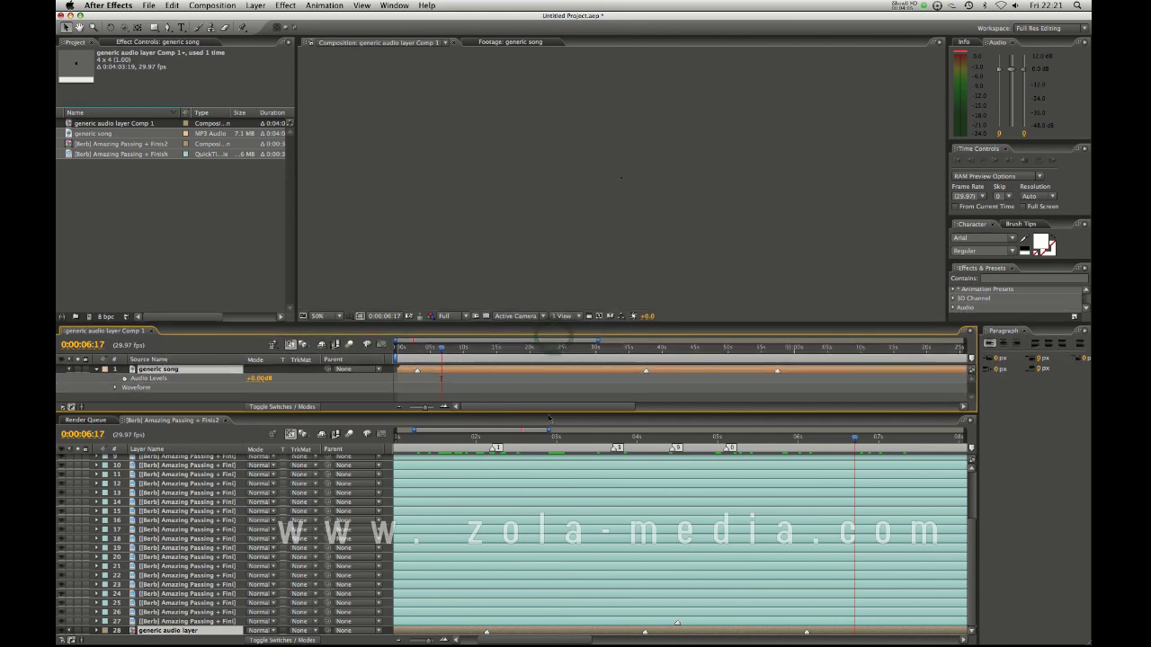
left_click_drag(548, 414, 548, 406)
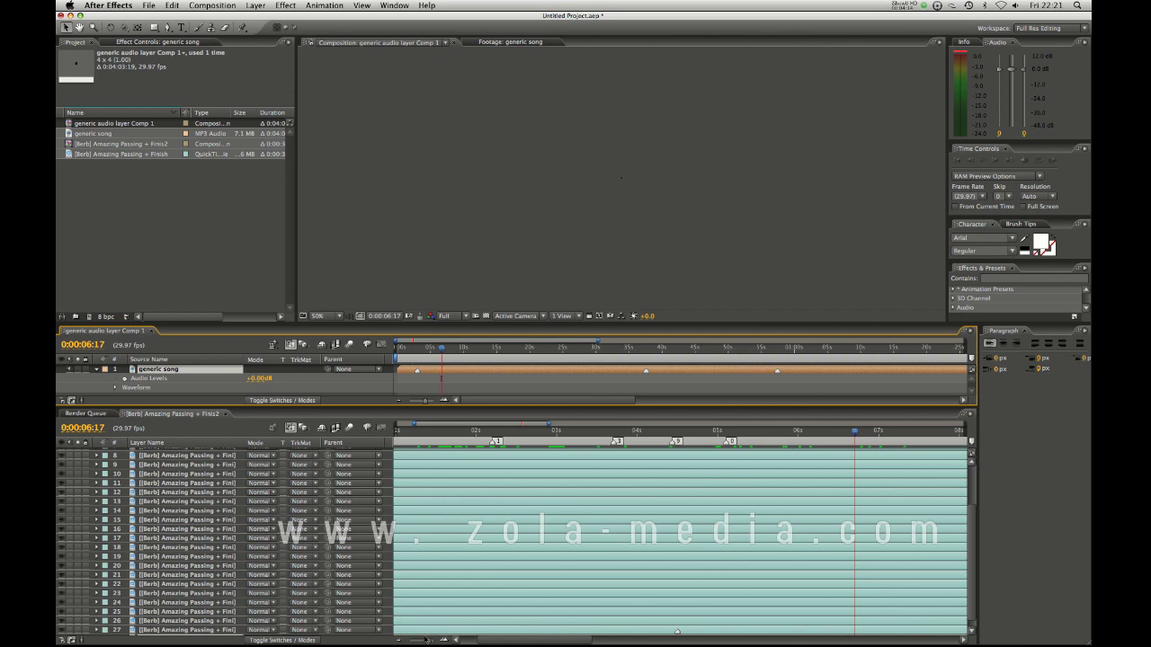
- Zoom the football timeline out to about 13 seconds, add a marker at 7:18, and scrub to 0:00:12:13
left_click_drag(428, 639, 421, 640)
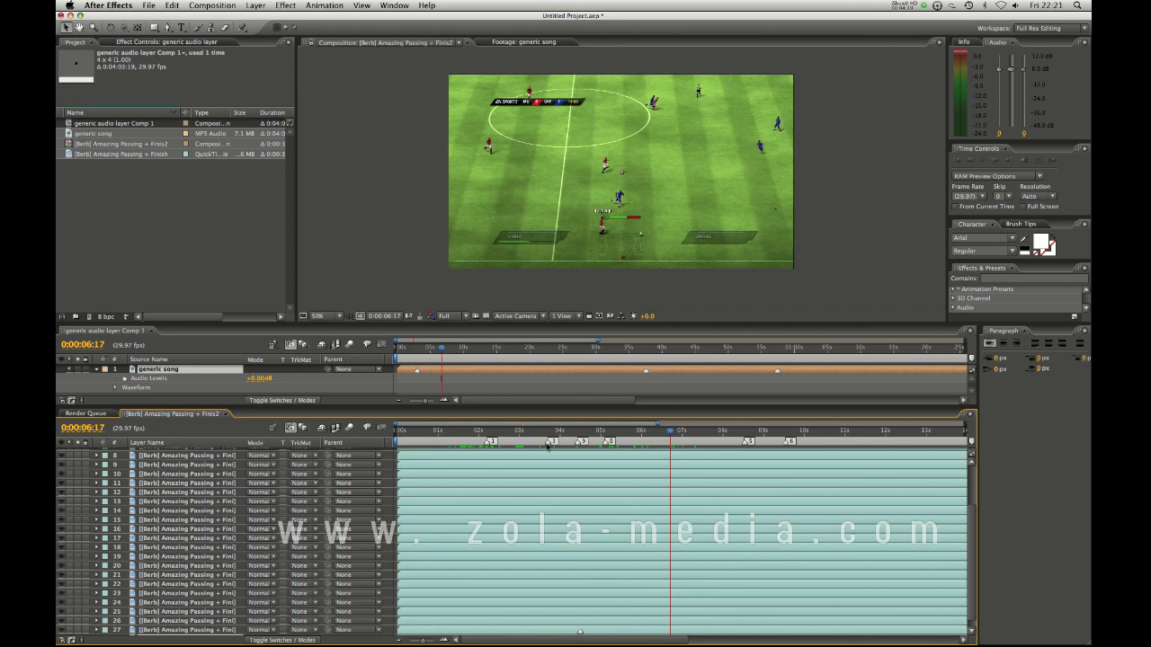
left_click(713, 434)
key("KP_Multiply")
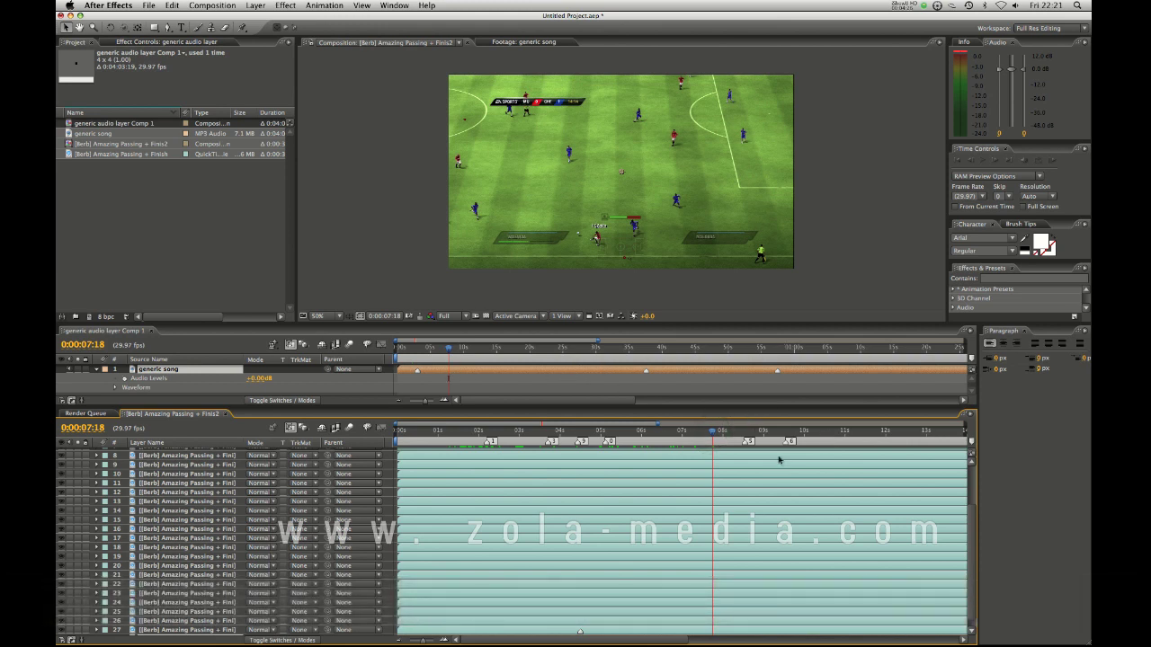
left_click_drag(836, 431, 908, 432)
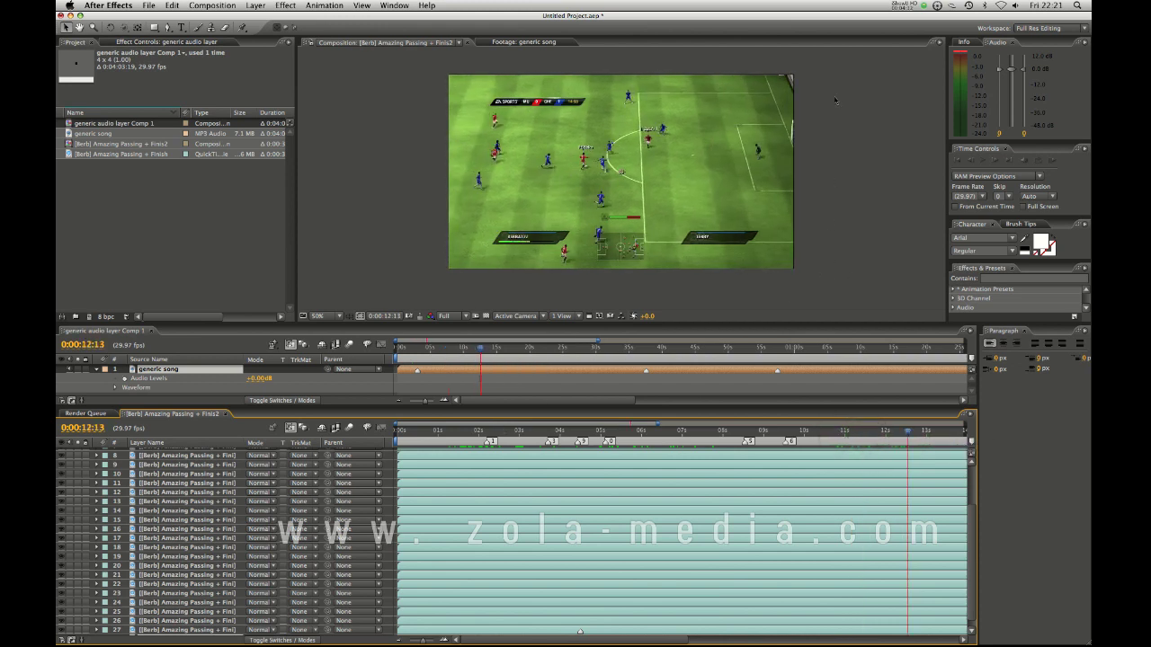
- Move the Composition panel's right-hand divider rightward so the football match frame displays larger
left_click(899, 12)
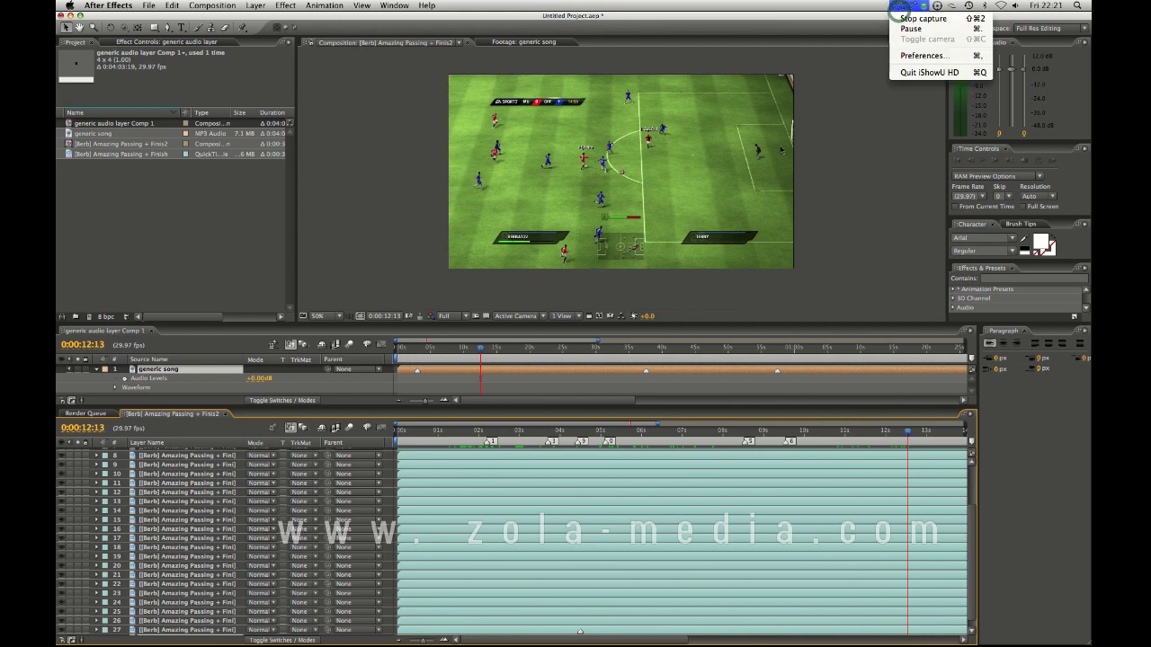
left_click(779, 415)
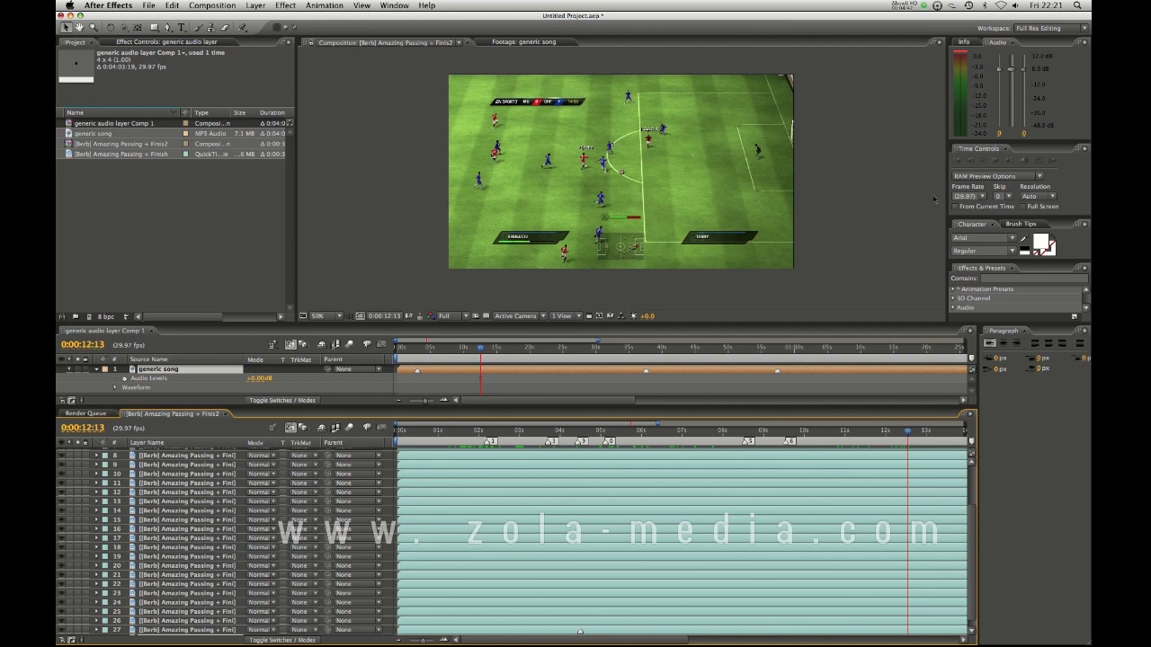
left_click_drag(947, 196, 978, 196)
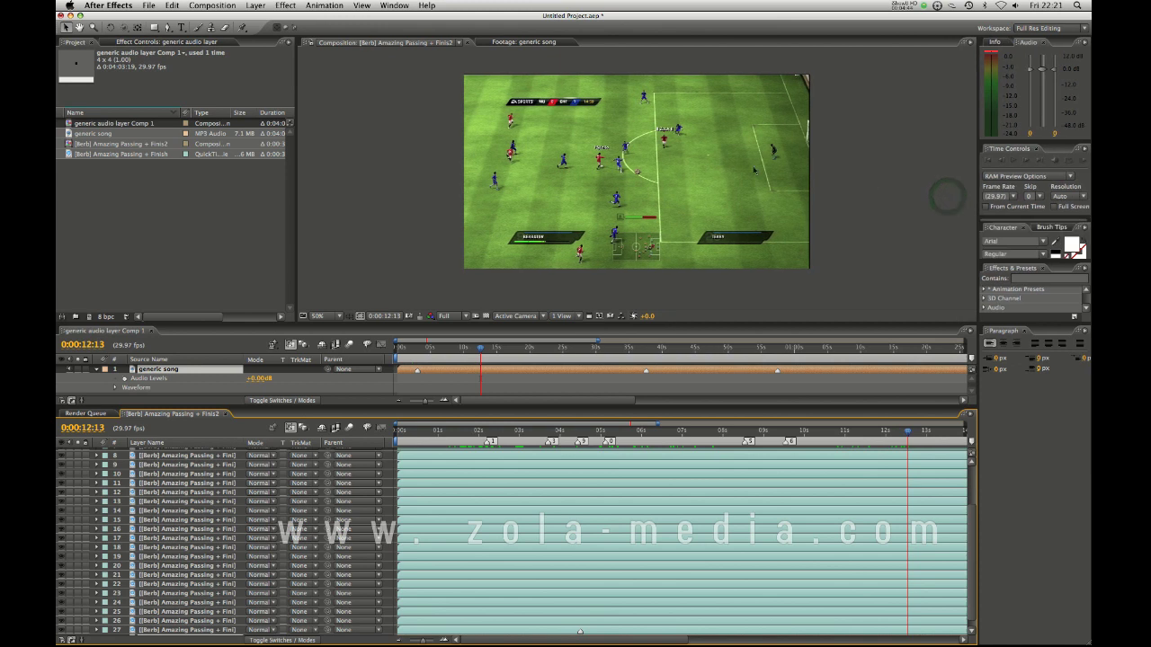